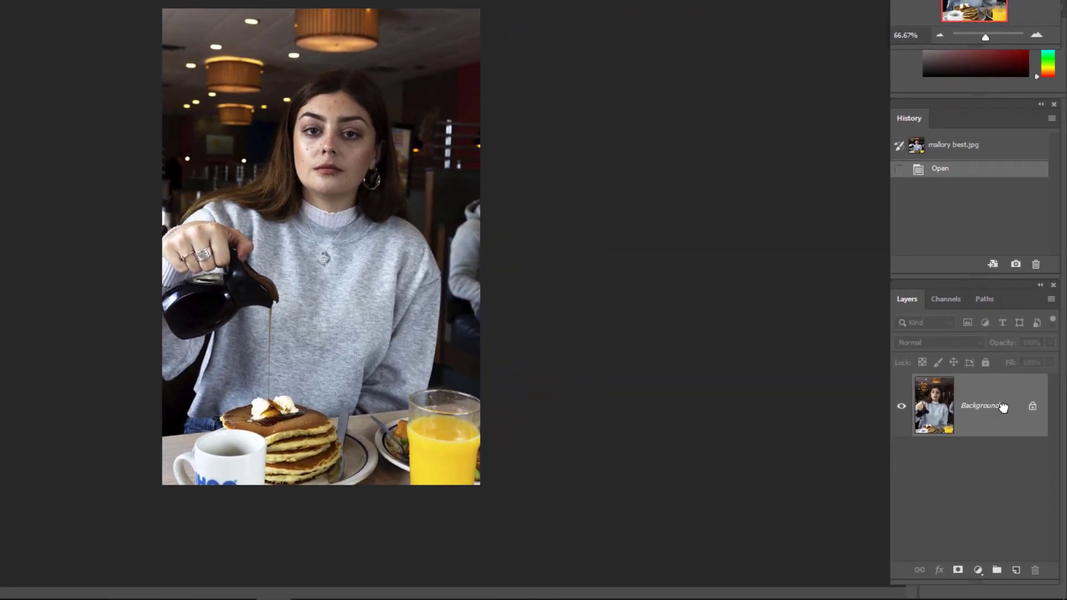
Step: Duplicate the Background layer, hide the copy, and make the original Background layer active
left_click_drag(1005, 406, 1017, 570)
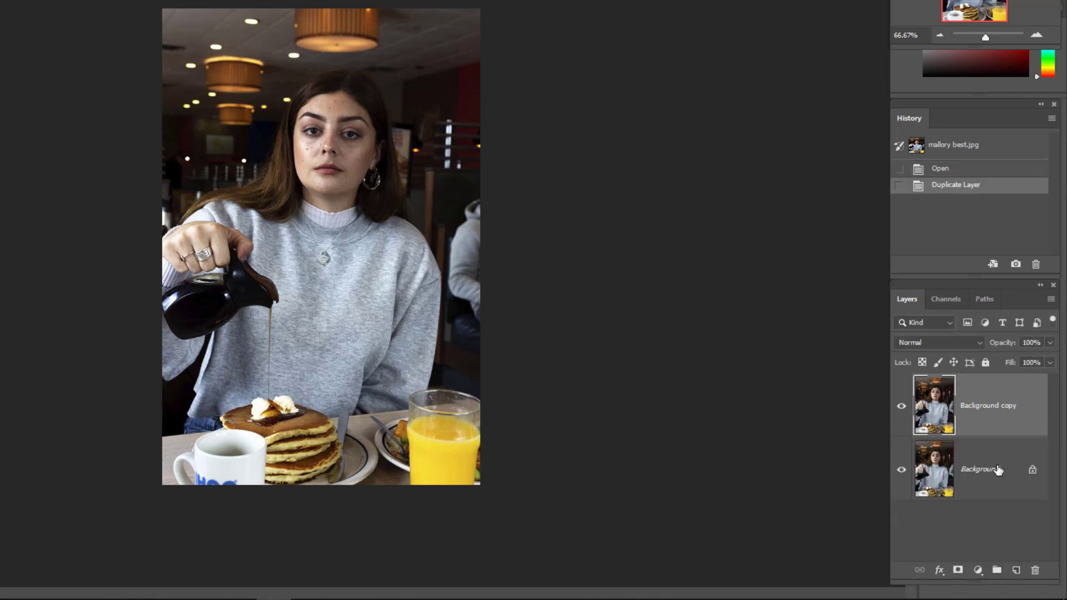
left_click(998, 470)
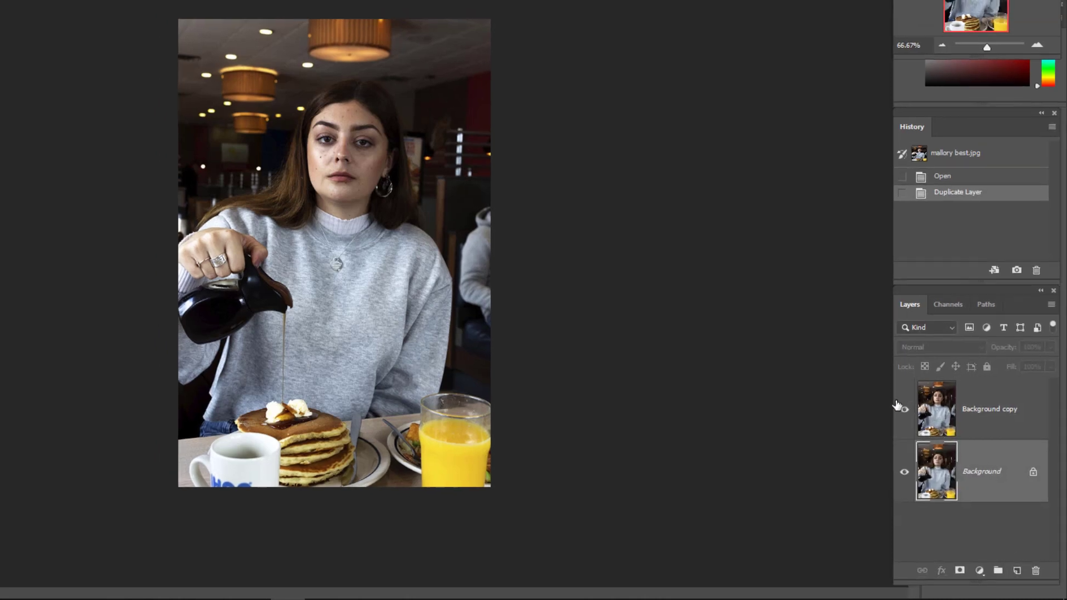
left_click(904, 409)
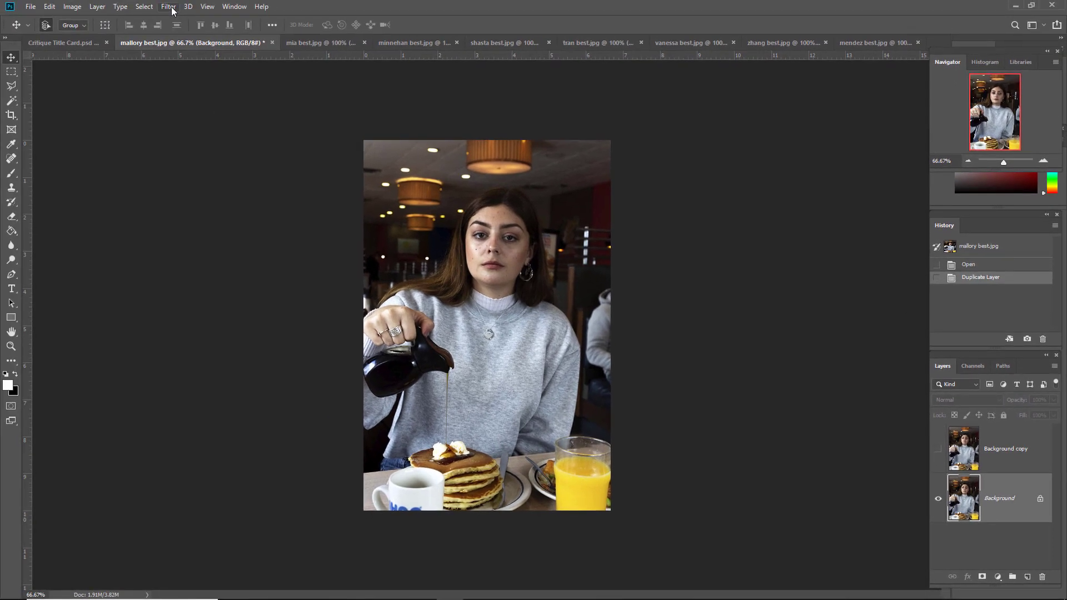
Step: Apply a Gaussian Blur with a radius of 12.5 pixels to the Background layer
left_click(168, 6)
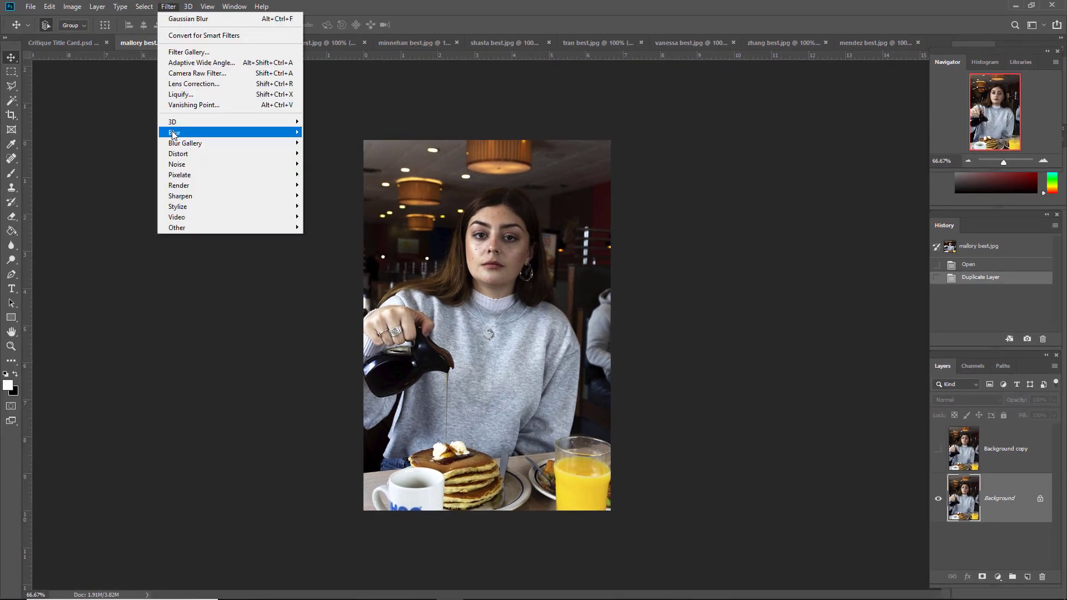
mouse_move(175, 133)
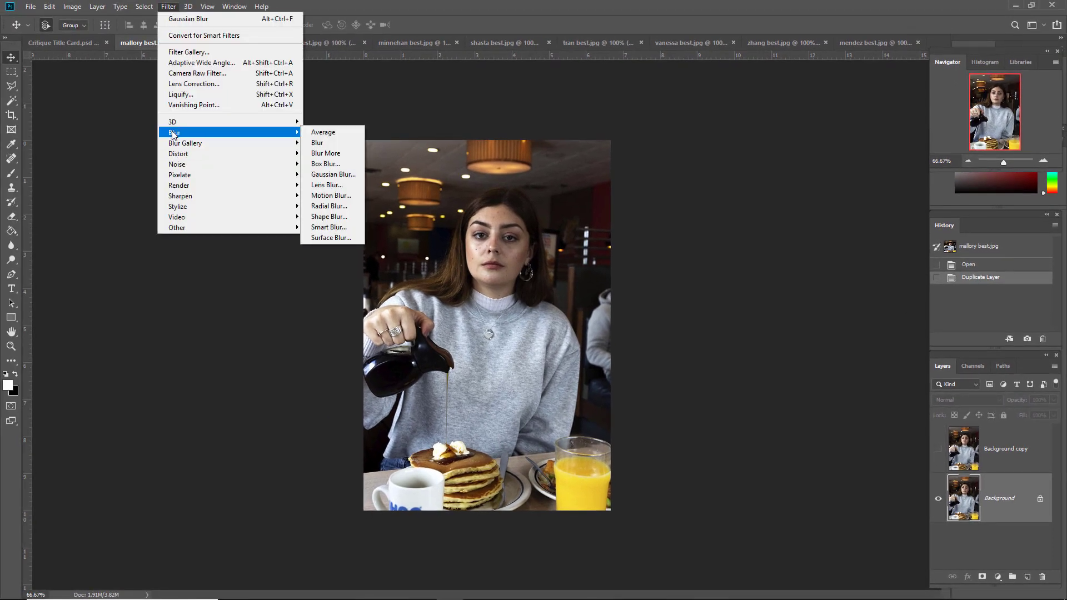
left_click(334, 175)
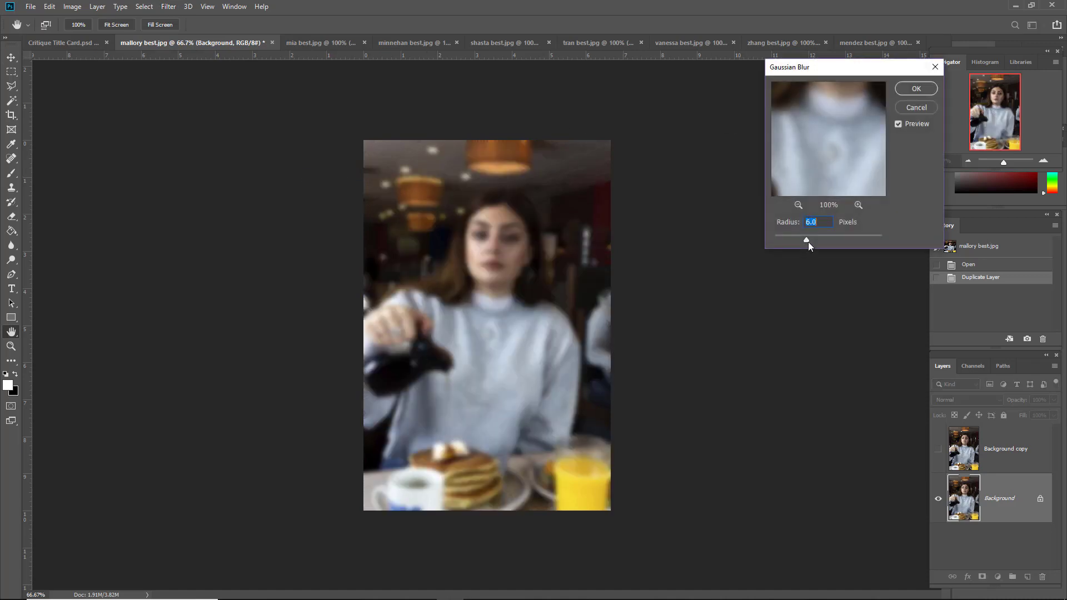
left_click_drag(806, 240, 816, 240)
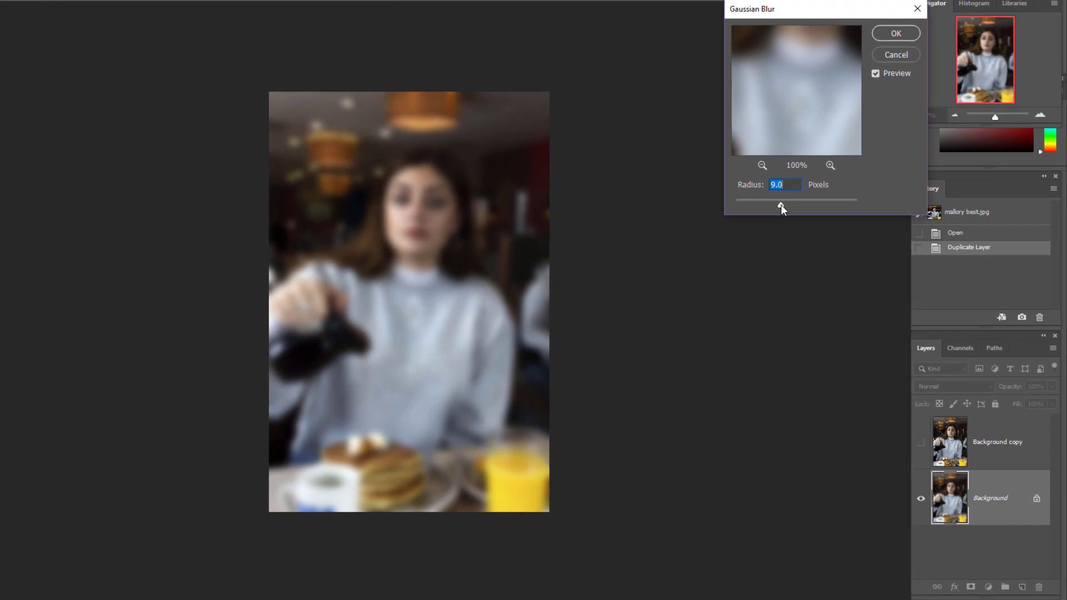
left_click_drag(782, 206, 786, 207)
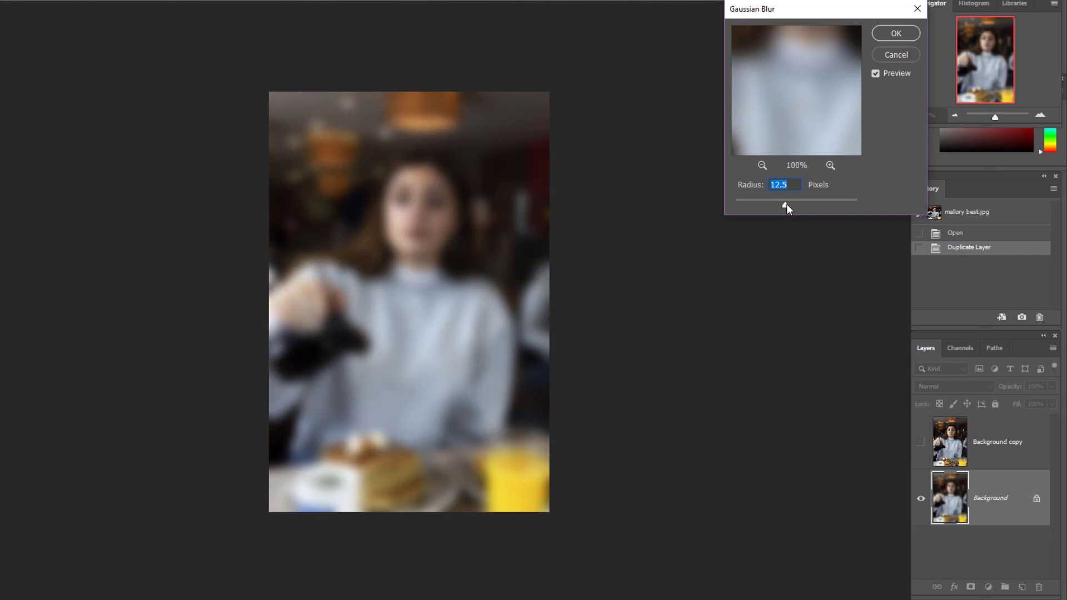
left_click(898, 34)
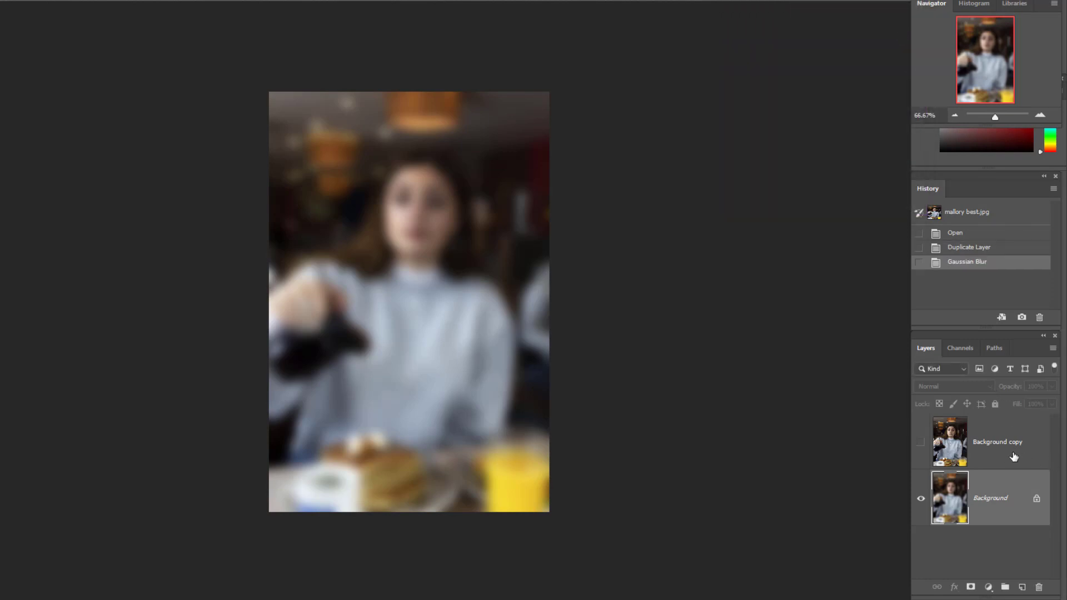
Step: Show the sharp Background copy layer again and add a white layer mask to it
left_click(1016, 451)
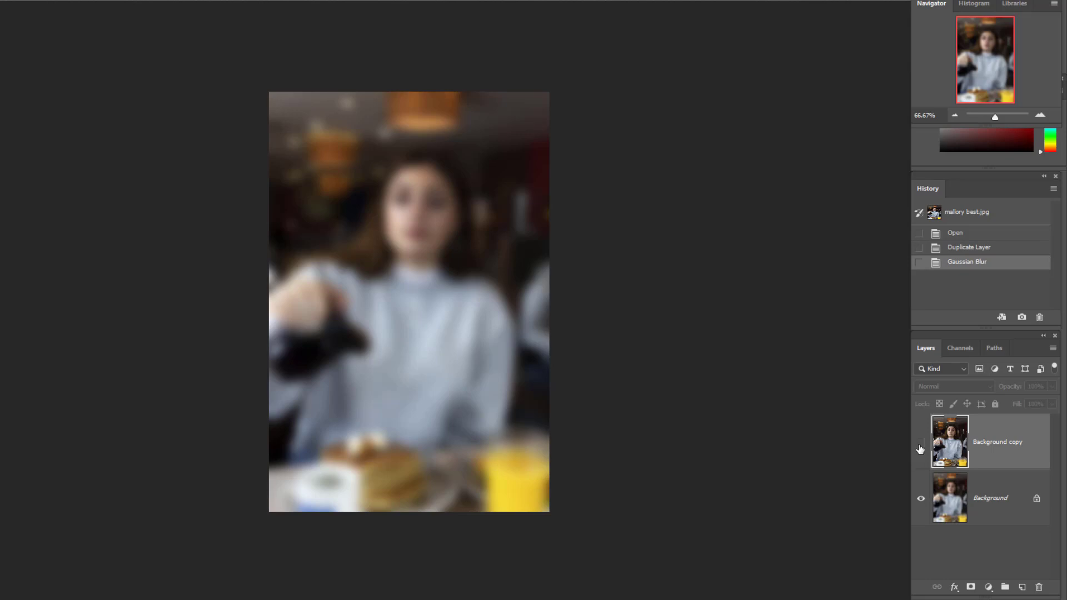
left_click(921, 444)
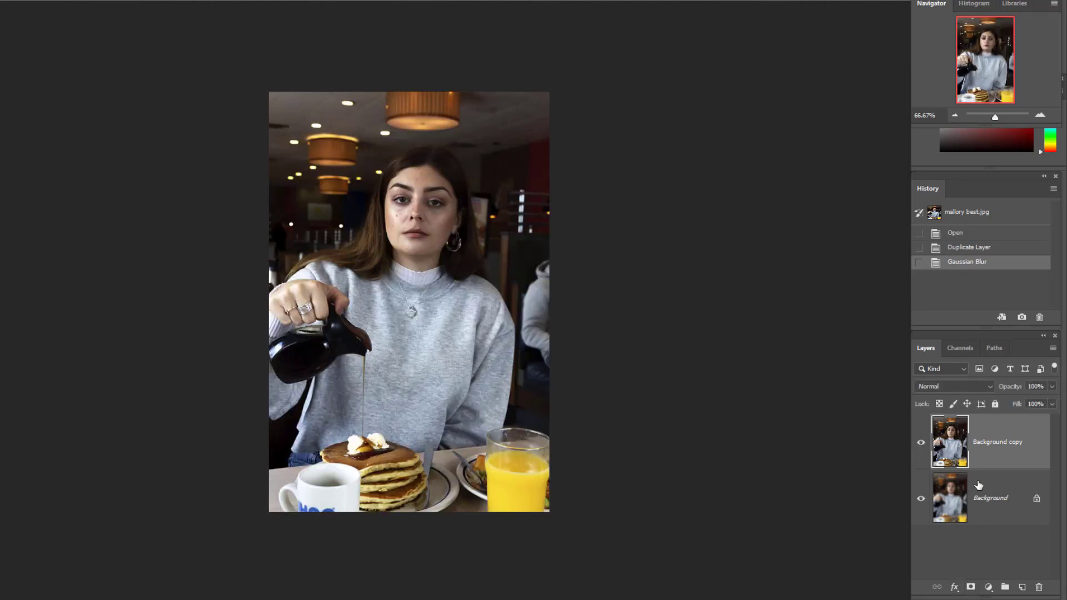
left_click(990, 507)
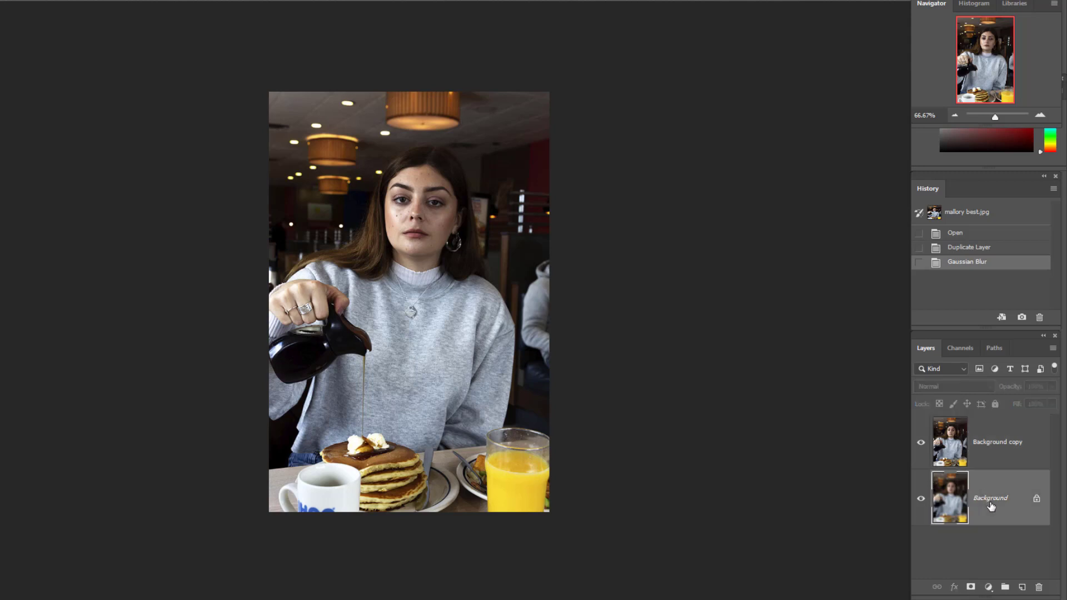
left_click(1001, 436)
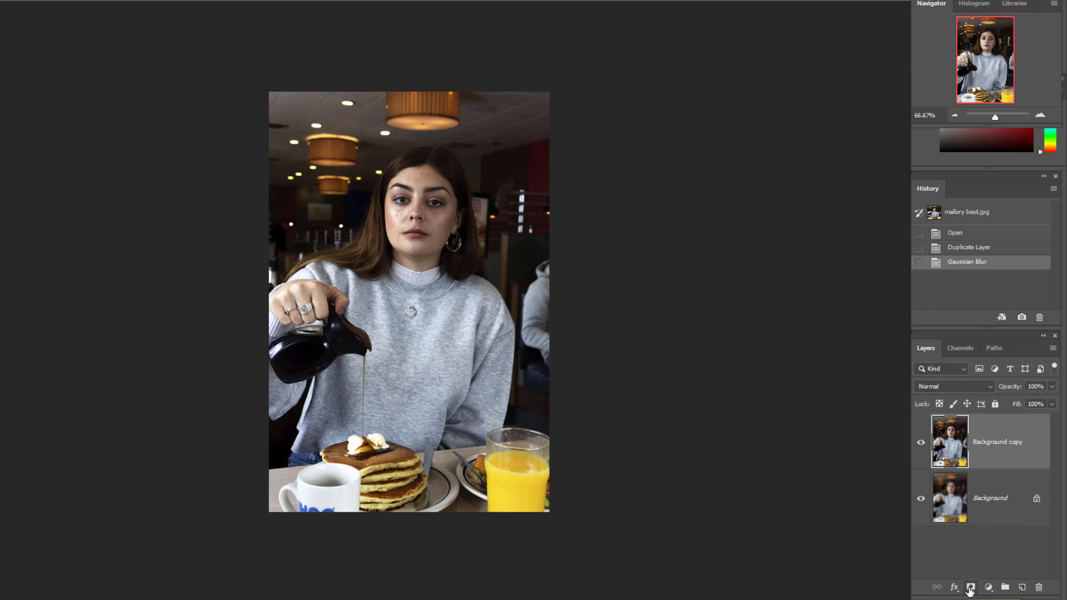
left_click(970, 588)
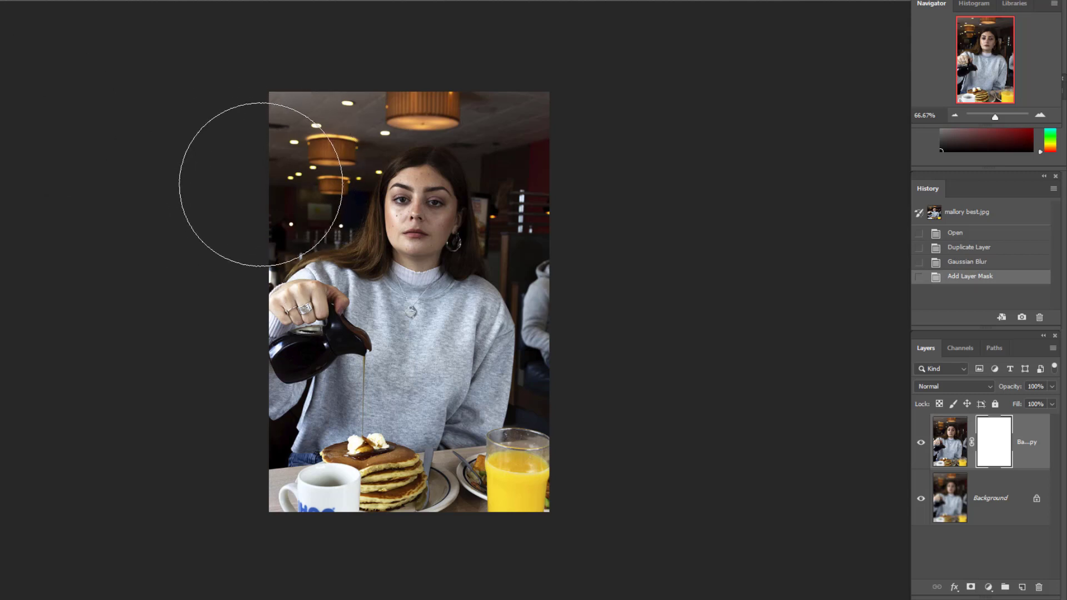
Step: Paint black on the mask with a reduced soft brush over the restaurant background around the woman to reveal the blur
key("bracketleft")
key("bracketleft")
key("bracketleft")
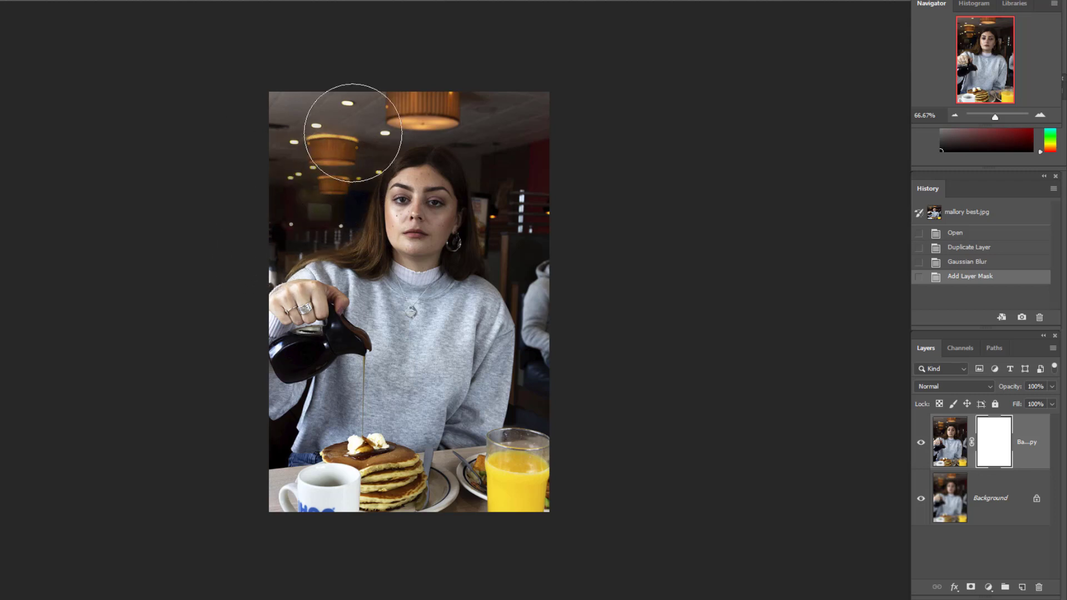
left_click_drag(303, 112, 300, 118)
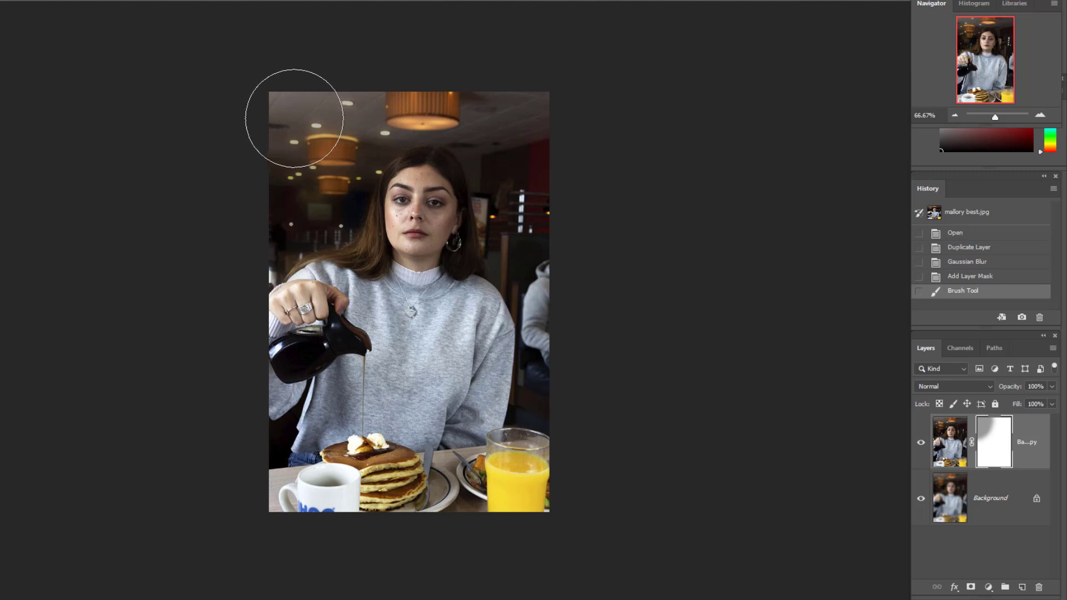
mouse_move(442, 92)
left_mouse_down()
mouse_move(484, 102)
mouse_move(467, 101)
mouse_move(604, 195)
left_mouse_up()
mouse_move(501, 180)
left_mouse_down()
mouse_move(503, 210)
mouse_move(541, 257)
mouse_move(571, 333)
mouse_move(569, 389)
left_mouse_up()
mouse_move(534, 269)
left_mouse_down()
mouse_move(585, 377)
mouse_move(554, 286)
mouse_move(576, 224)
mouse_move(560, 287)
mouse_move(539, 150)
mouse_move(527, 170)
mouse_move(540, 243)
mouse_move(507, 127)
mouse_move(485, 111)
mouse_move(402, 98)
mouse_move(340, 117)
mouse_move(243, 123)
mouse_move(320, 116)
mouse_move(308, 197)
mouse_move(317, 215)
mouse_move(251, 243)
mouse_move(254, 273)
left_mouse_up()
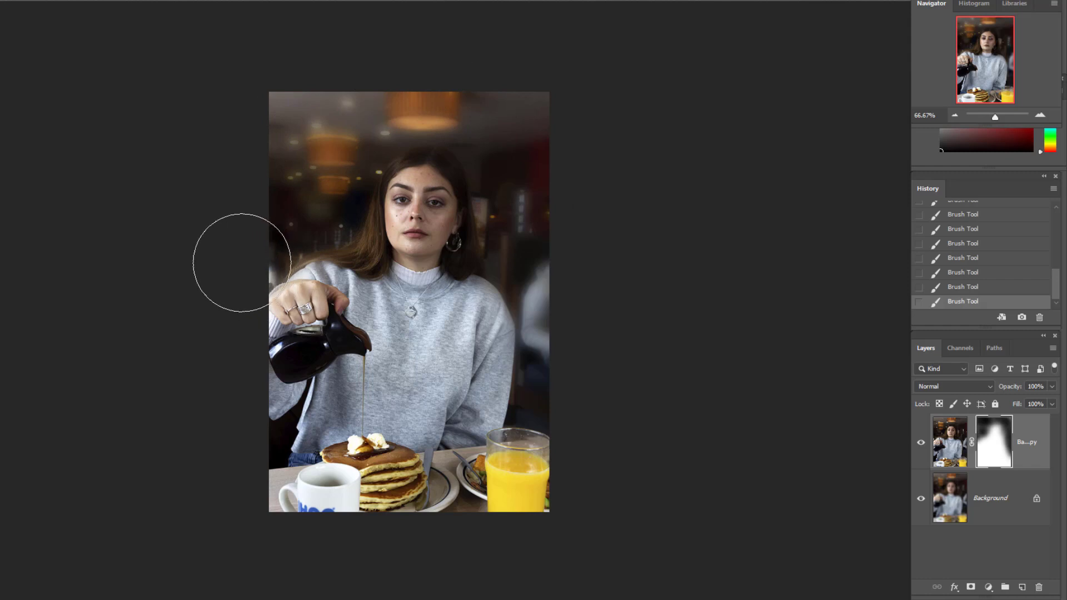
mouse_move(501, 112)
left_mouse_down()
mouse_move(560, 191)
mouse_move(522, 219)
mouse_move(534, 243)
mouse_move(533, 185)
left_mouse_up()
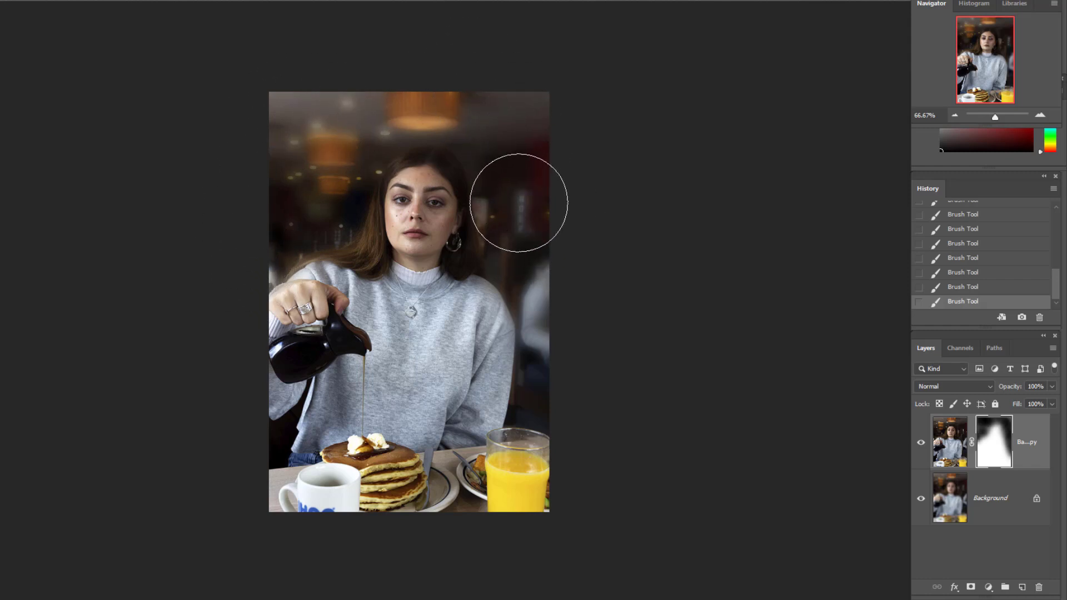
left_click_drag(433, 108, 453, 113)
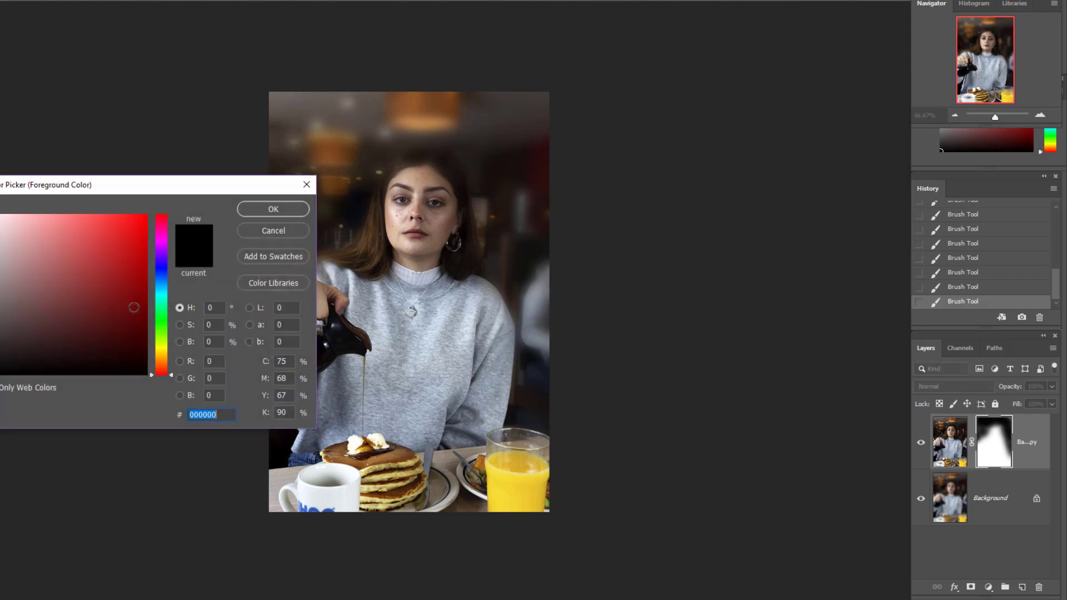
Step: Confirm black as the foreground colour and retouch the mask along the pouring arm's shoulder and hand with a much smaller brush
left_click(286, 210)
mouse_move(286, 210)
left_mouse_down()
mouse_move(279, 248)
mouse_move(302, 264)
left_mouse_up()
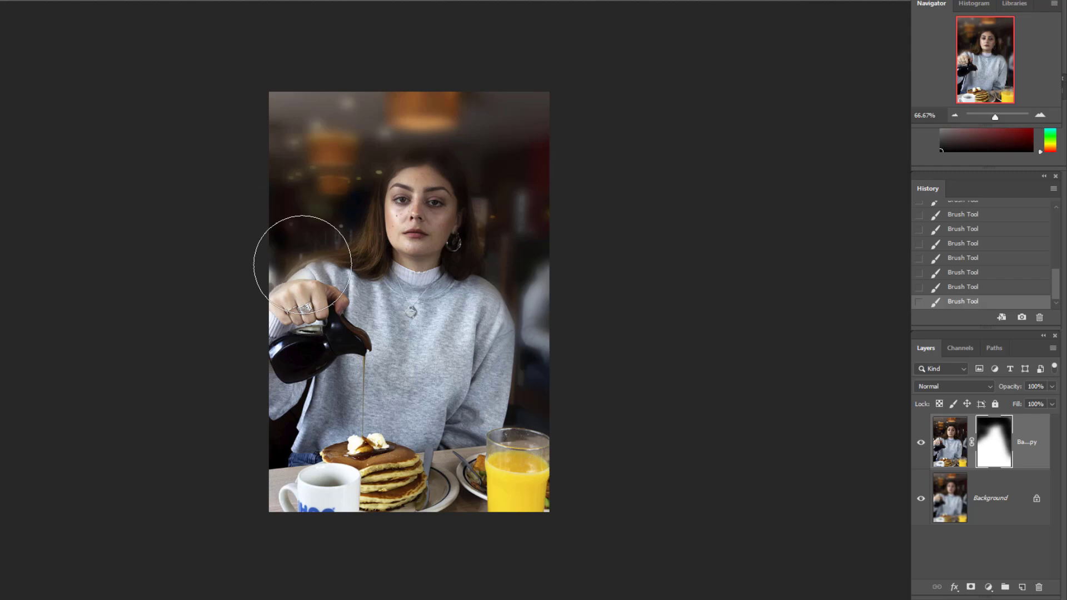
key("bracketleft")
key("bracketleft")
key("bracketleft")
key("bracketleft")
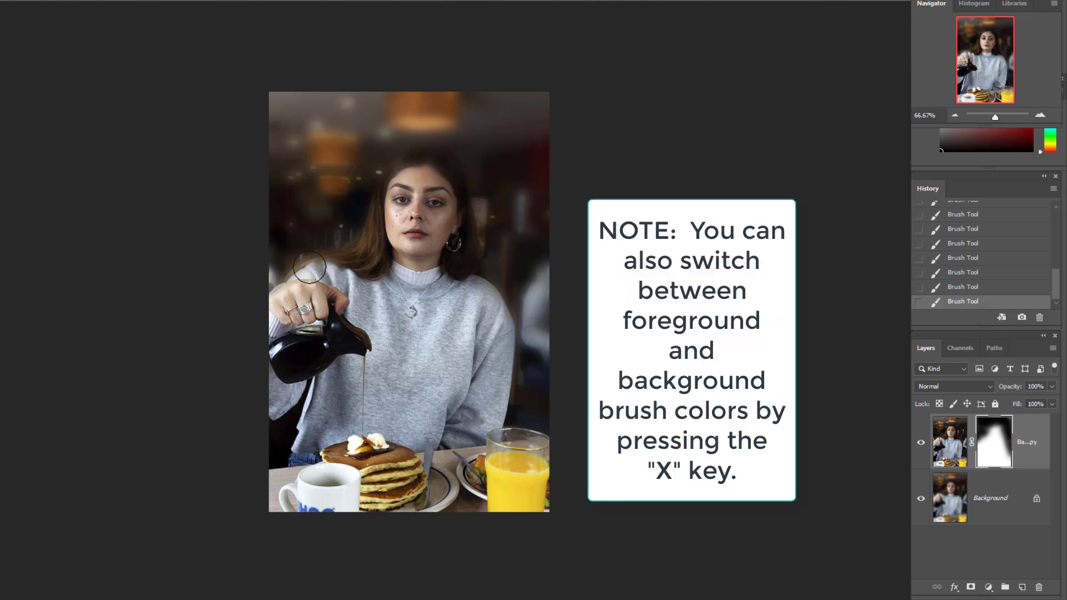
left_click_drag(302, 273, 270, 303)
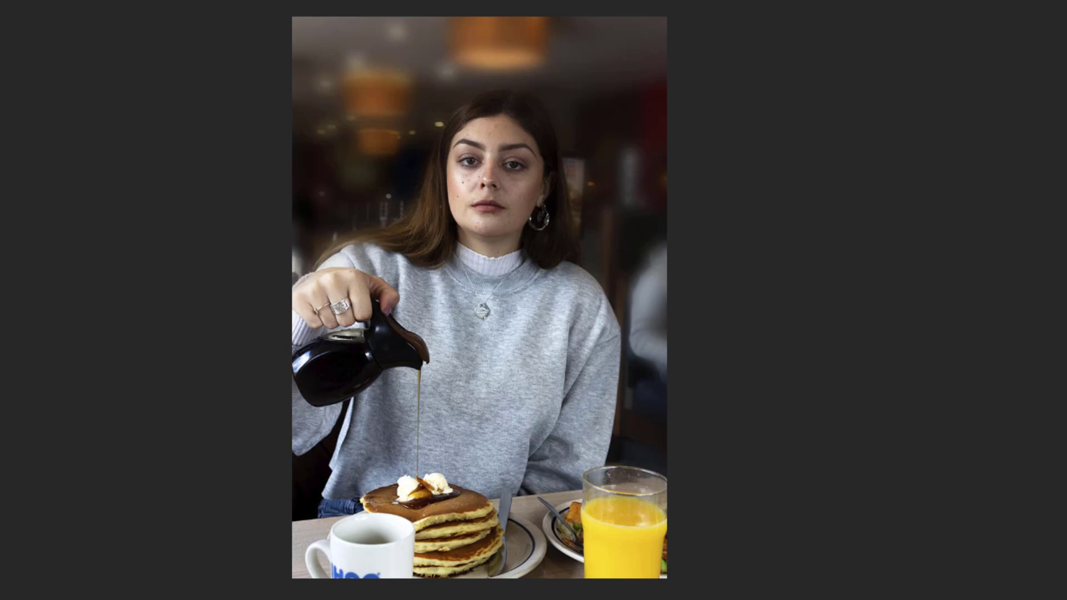
Step: Crop the portrait's top, right and bottom edges to cut out the ceiling lamp and mug lettering, and flatten the image
key("c")
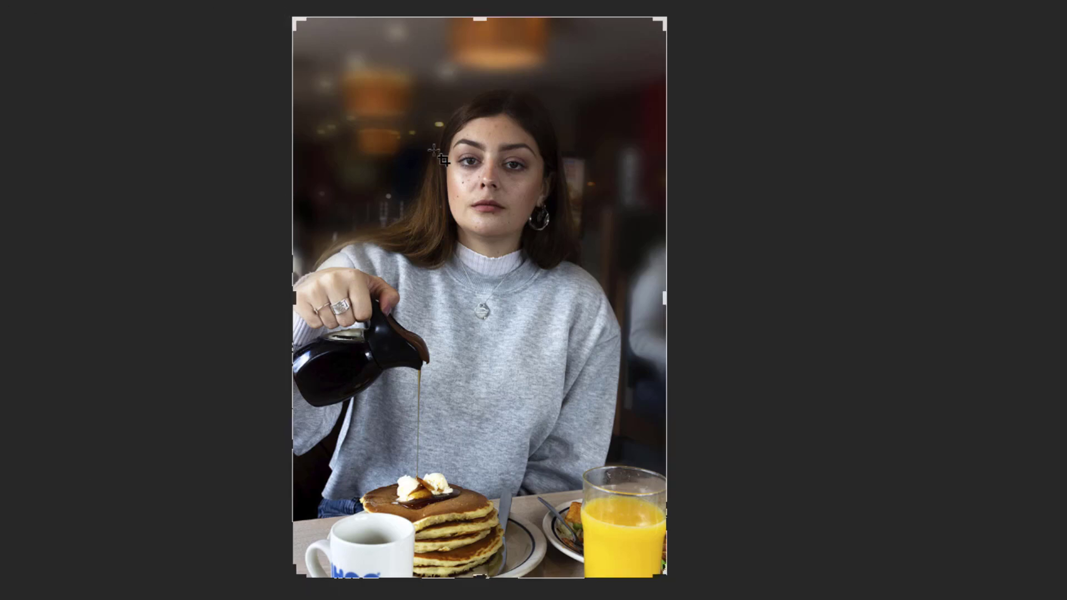
left_click_drag(662, 21, 661, 49)
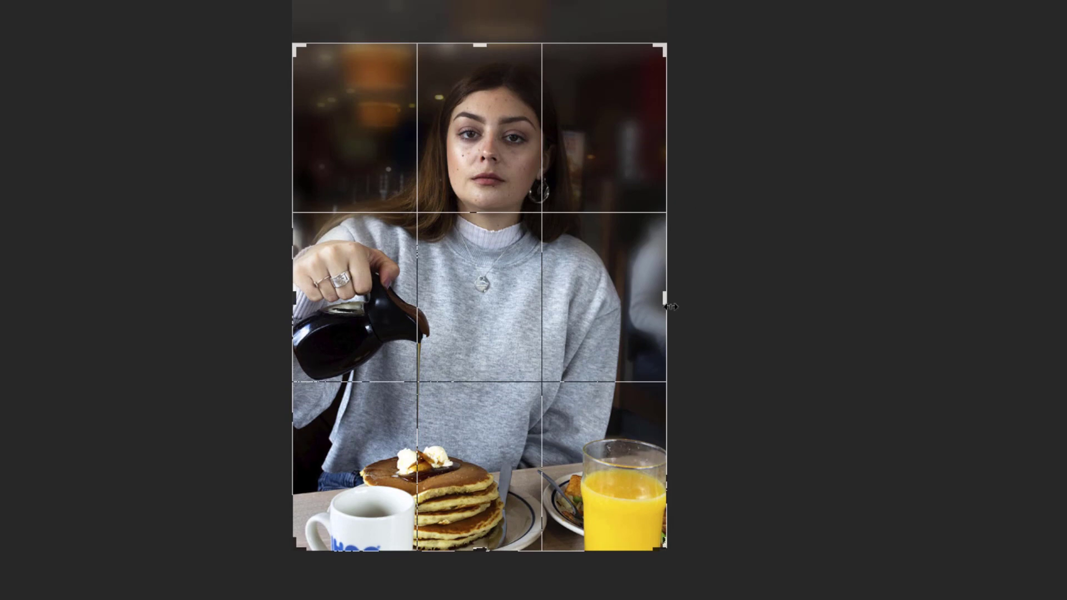
left_click_drag(671, 307, 657, 299)
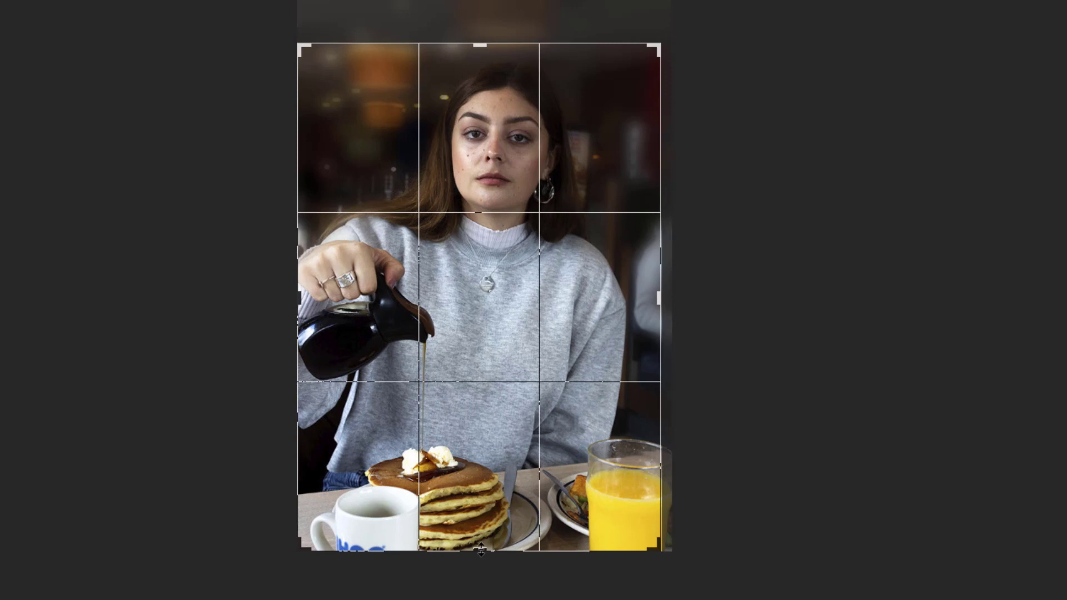
left_click_drag(480, 550, 480, 540)
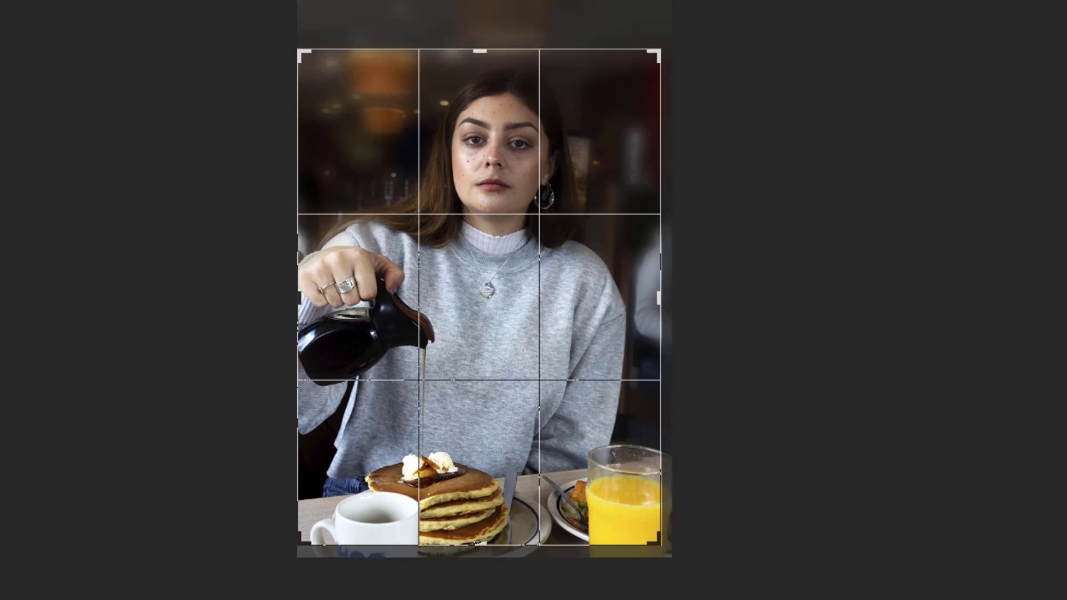
key("Return")
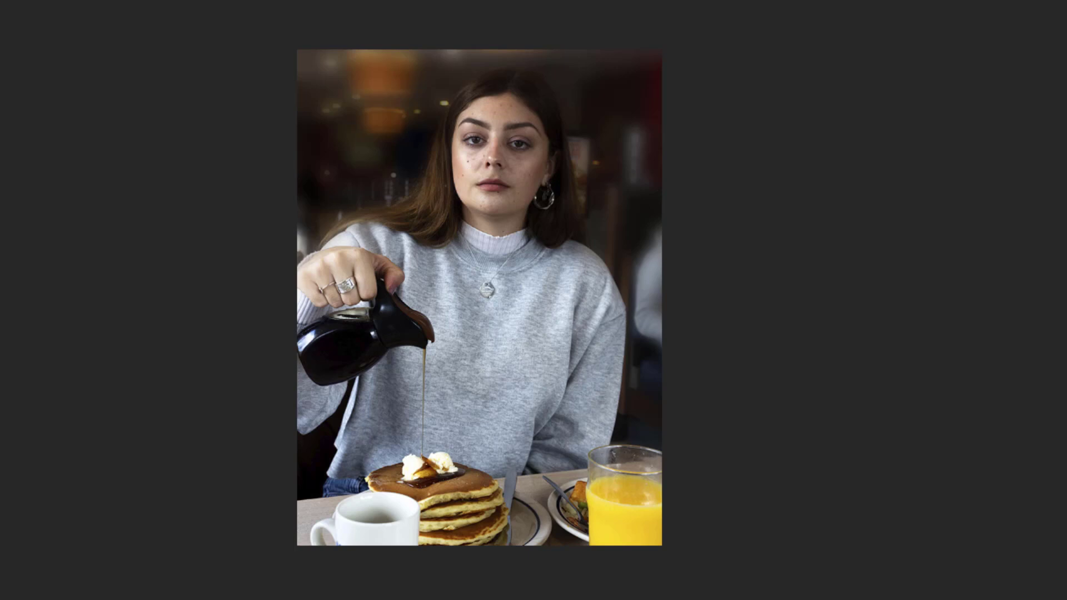
key("alt+l")
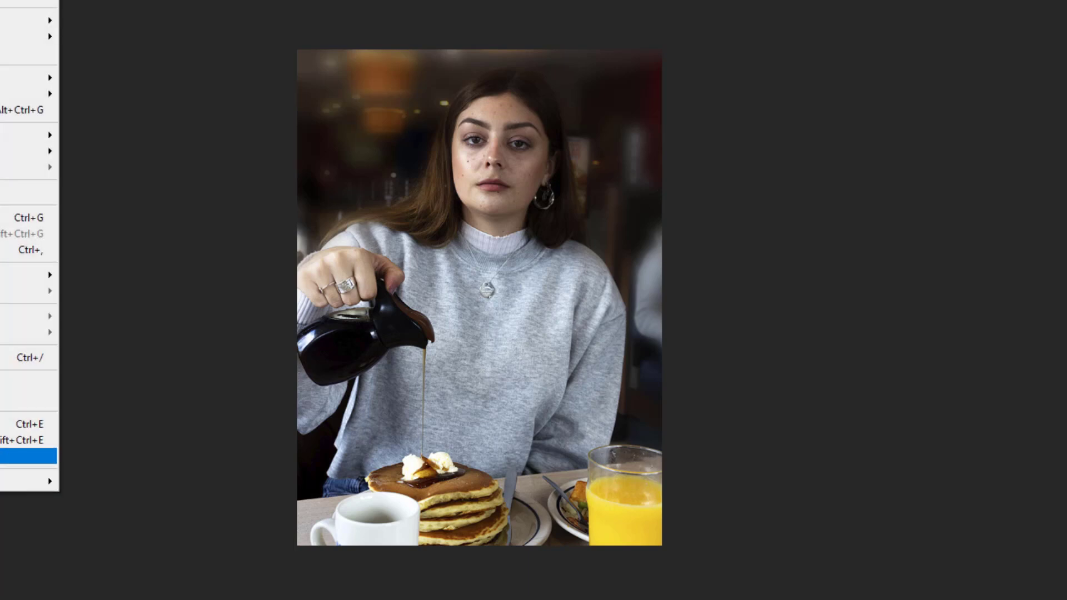
key("Return")
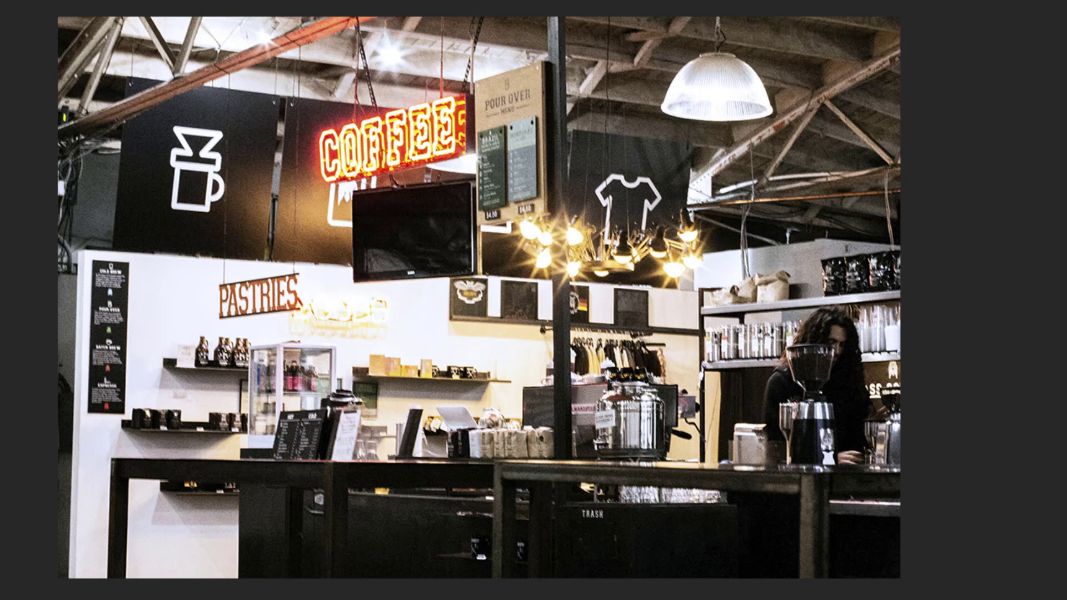
mouse_move(62, 153)
left_mouse_down()
mouse_move(25, 323)
mouse_move(114, 430)
mouse_move(83, 276)
left_mouse_up()
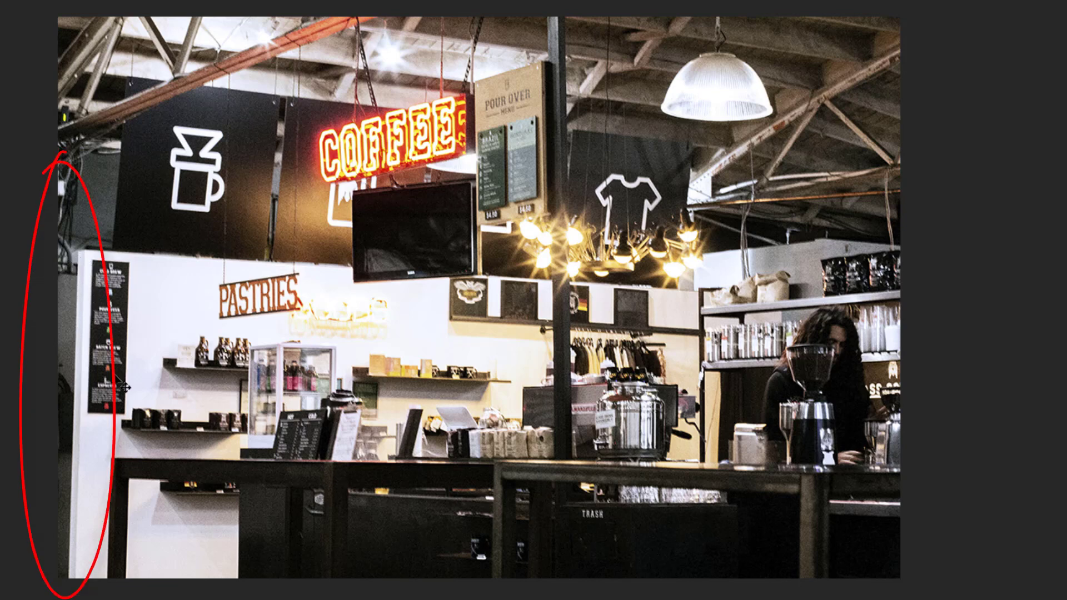
key("ctrl+z")
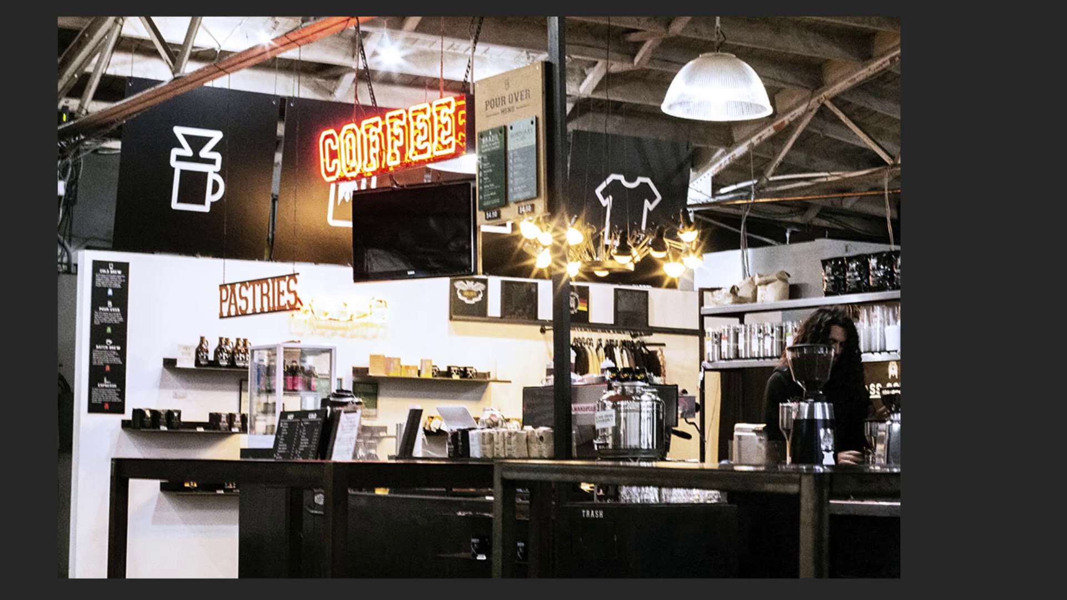
Step: Crop the coffee shop photo slightly along its left and top edges to remove the dark strip beside the white wall
key("ctrl+t")
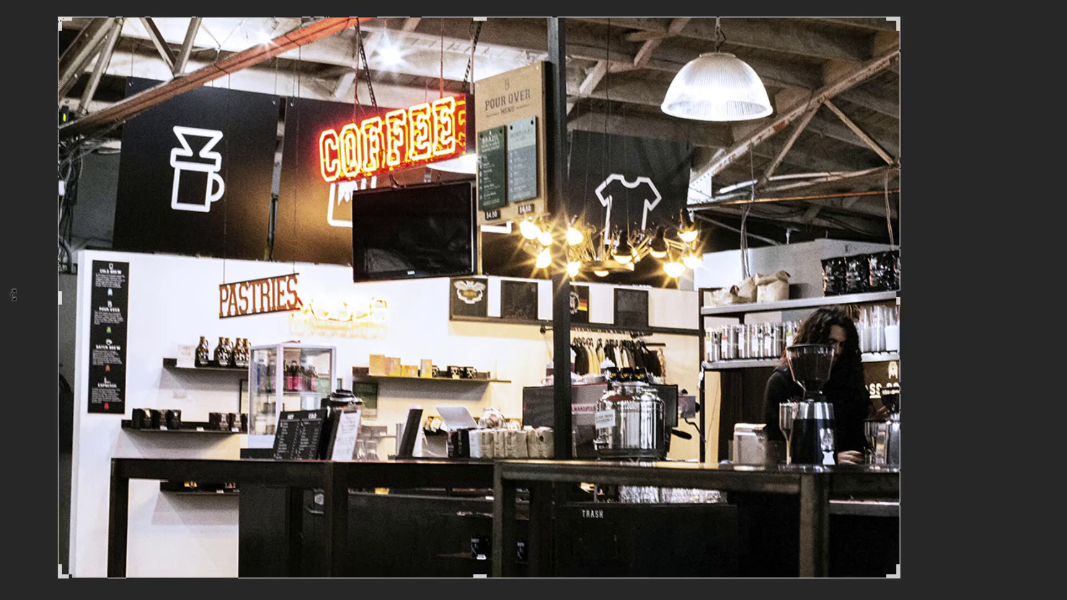
left_click_drag(58, 298, 67, 298)
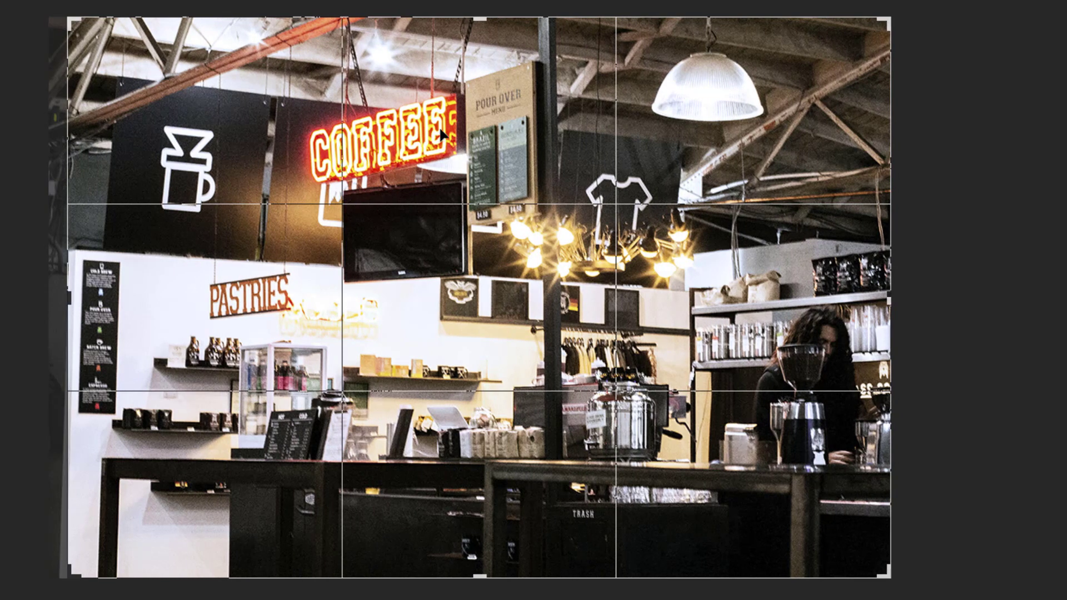
left_click_drag(481, 7, 482, 26)
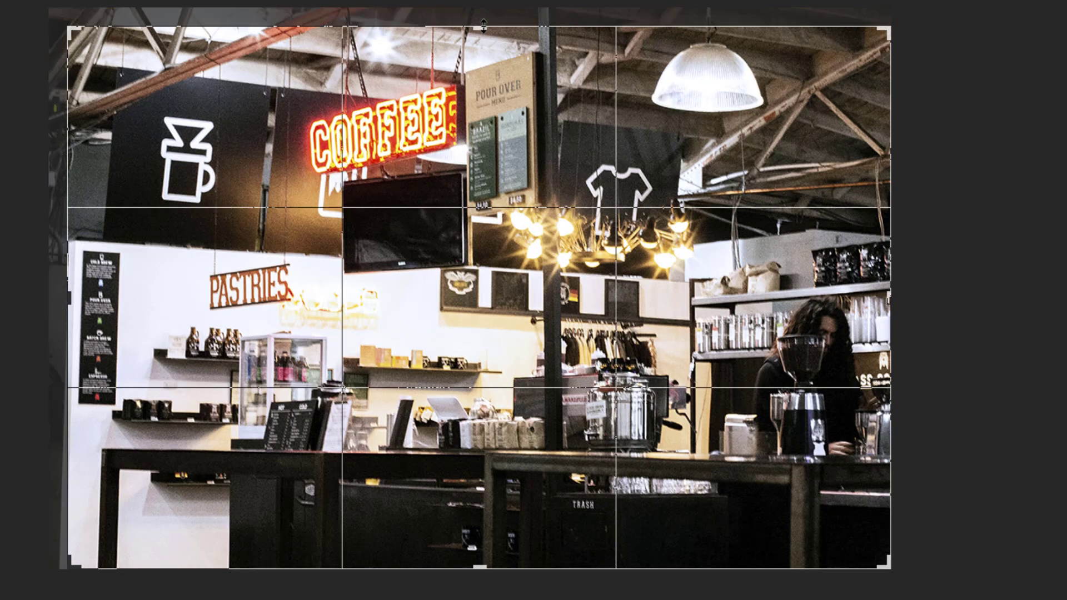
key("Return")
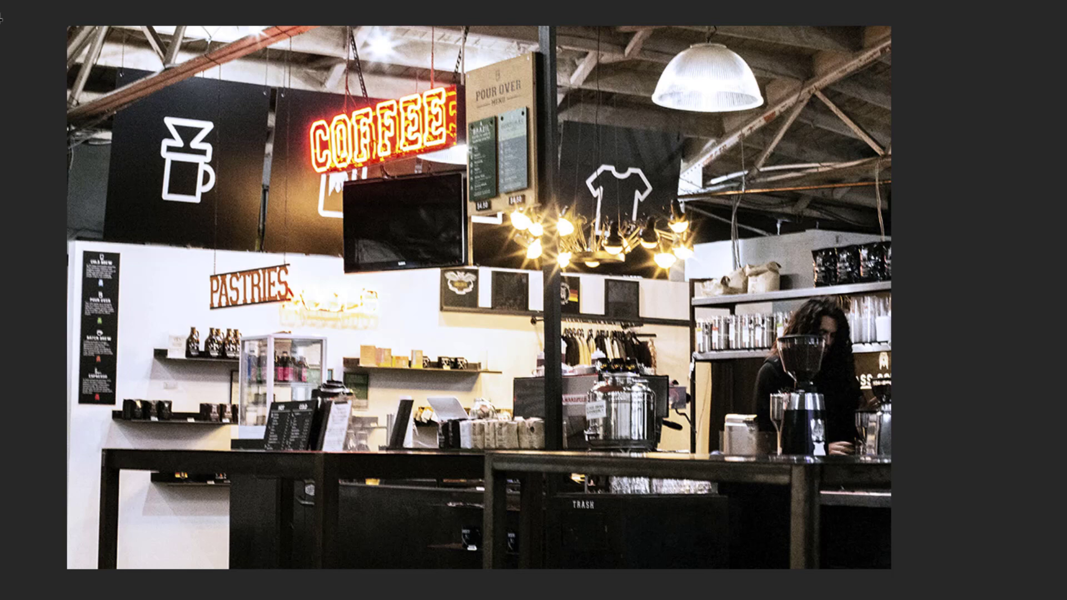
Step: Copy the foreground girl and window area, about 4.8 by 6.7 in, to a new layer and shift it towards the mirror
key("Right")
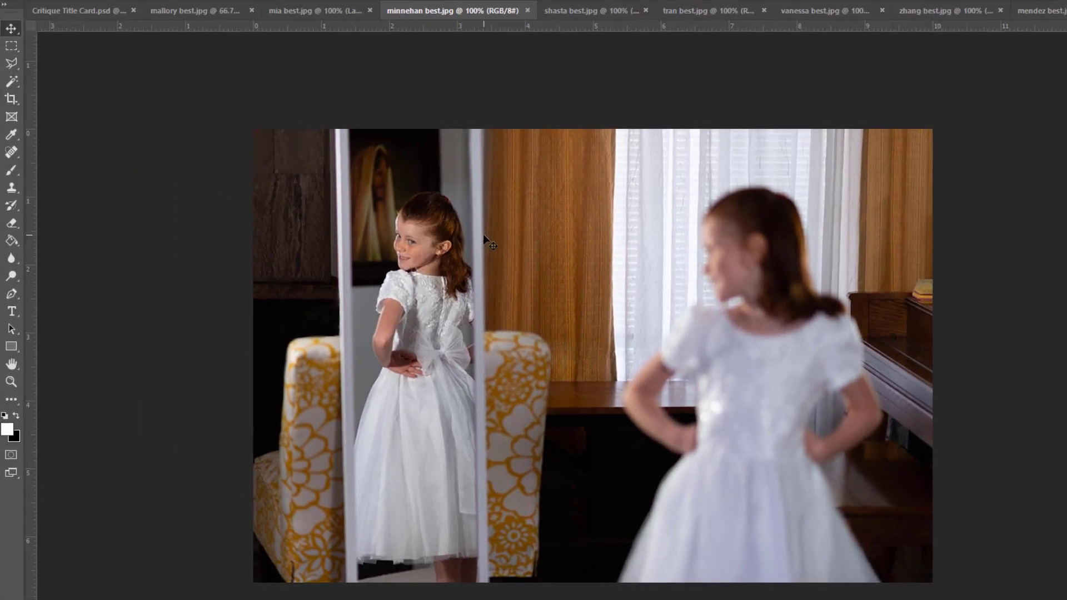
left_click(11, 48)
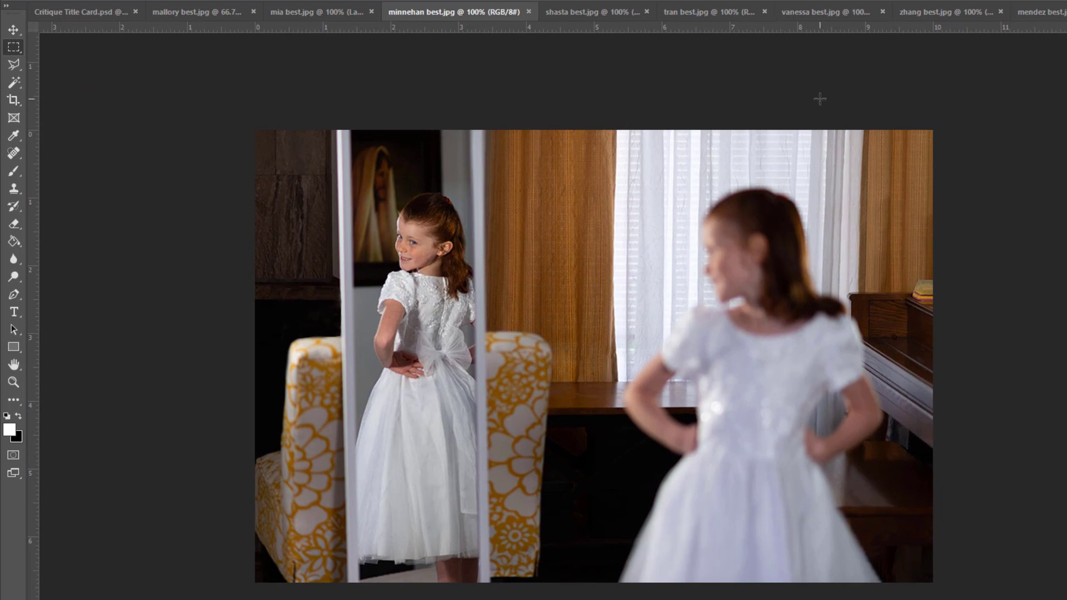
left_click_drag(935, 127, 607, 588)
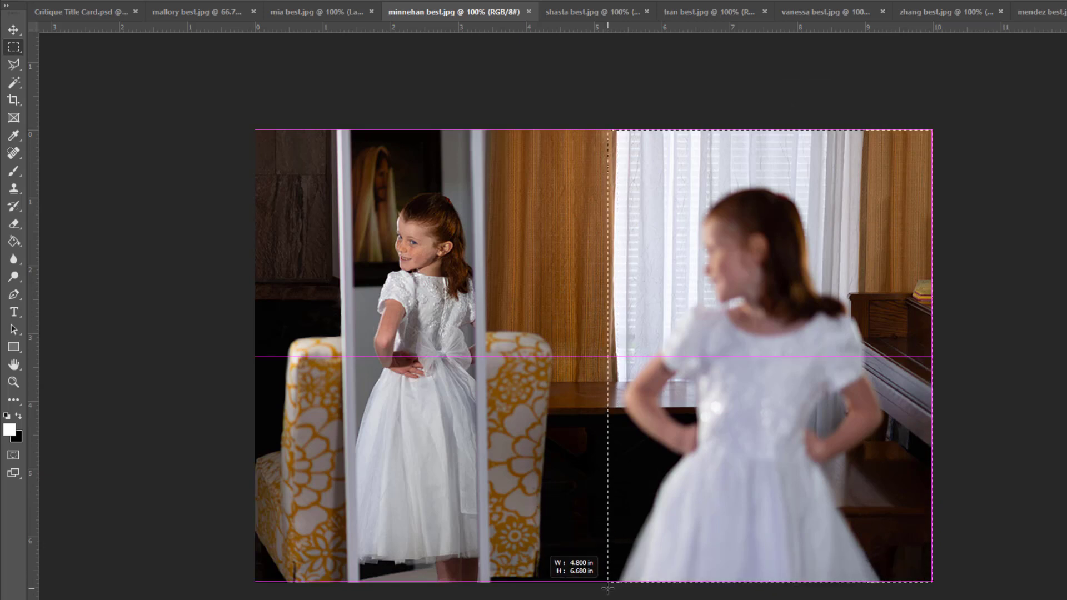
left_click_drag(608, 587, 608, 587)
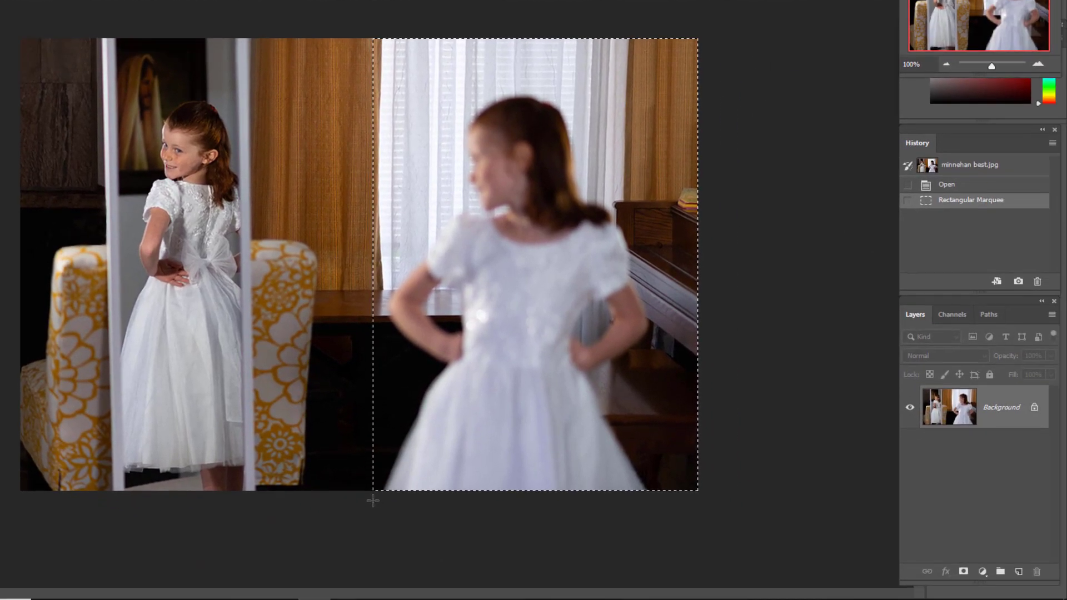
key("ctrl+v")
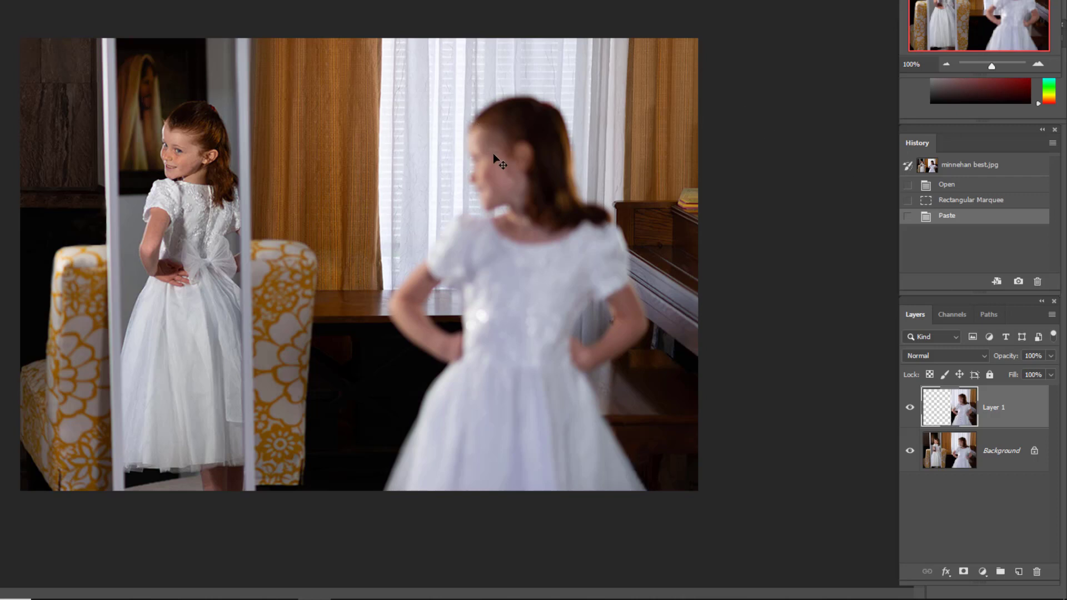
left_click_drag(495, 157, 436, 155)
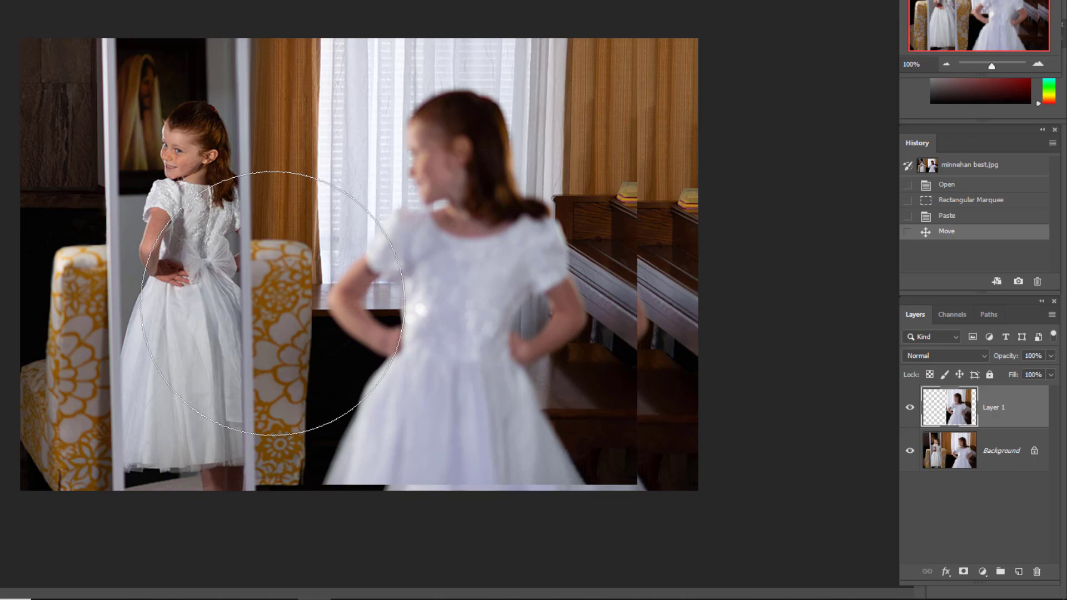
Step: Erase the moved layer's edge over the yellow floral chair with a soft 60 px eraser at 0% hardness to restore the chair's outline
key("[")
key("[")
key("[")
key("[")
key("[")
key("[")
key("[")
key("[")
key("[")
key("[")
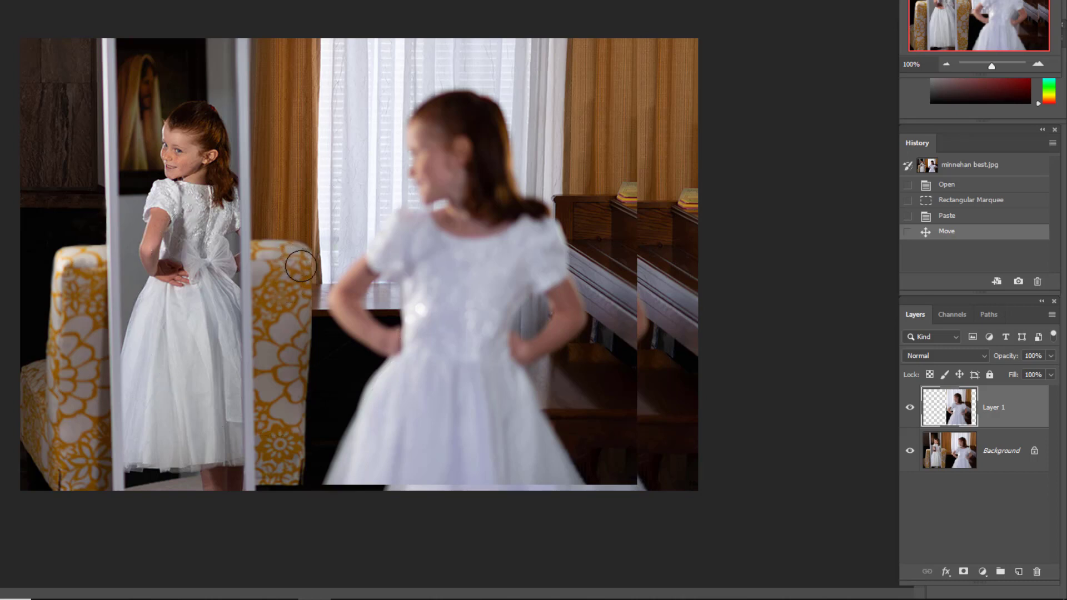
left_click(306, 282)
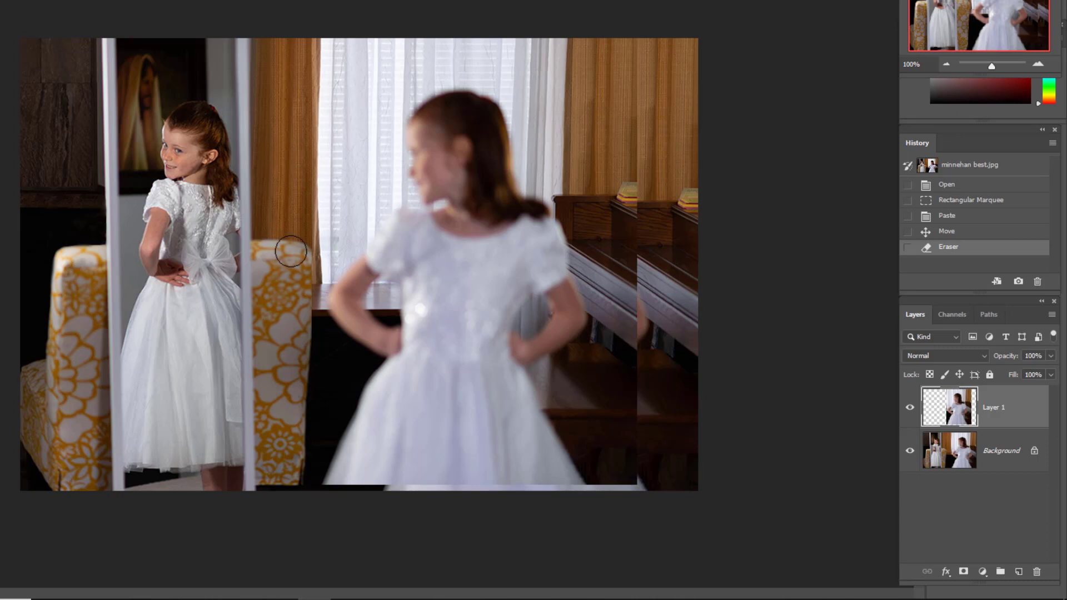
mouse_move(299, 255)
left_mouse_down()
mouse_move(301, 267)
mouse_move(307, 248)
mouse_move(303, 264)
left_mouse_up()
left_click(303, 264)
left_click(303, 272)
left_click(303, 282)
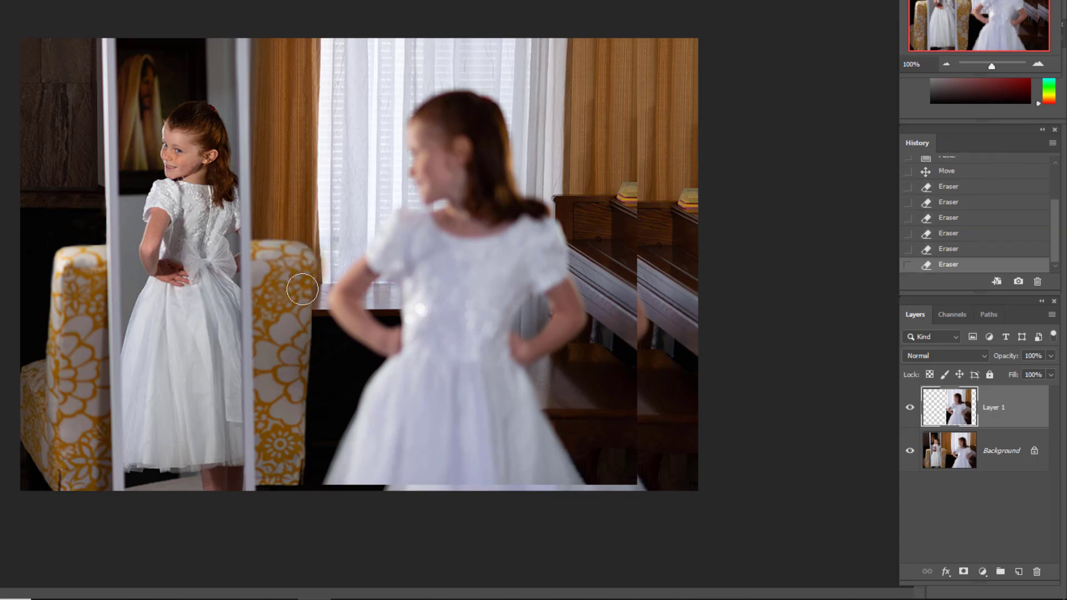
left_click(302, 289)
left_click(303, 297)
left_click(301, 303)
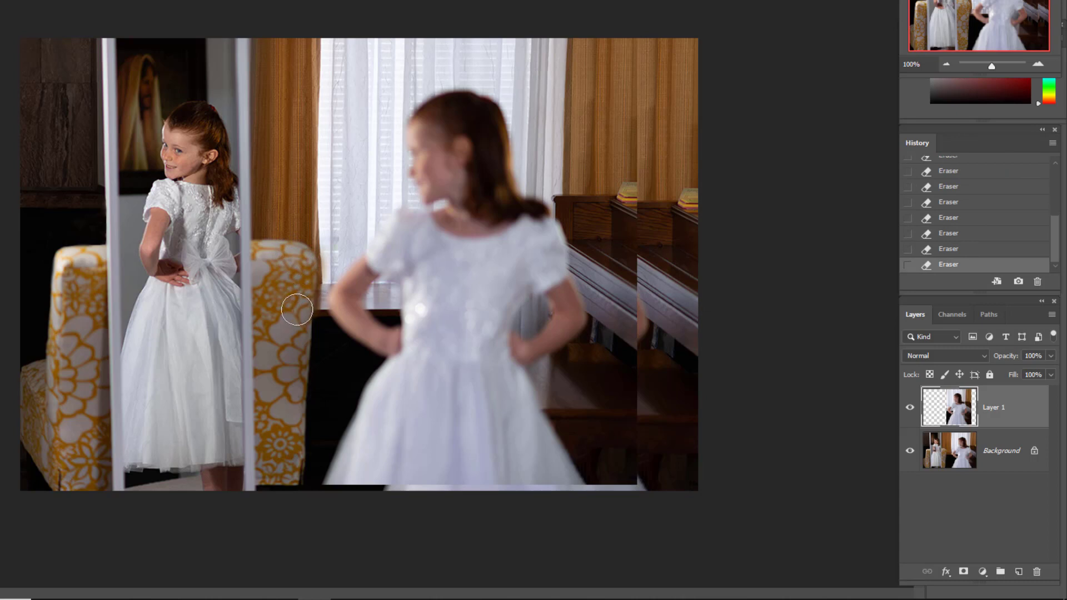
right_click(288, 333)
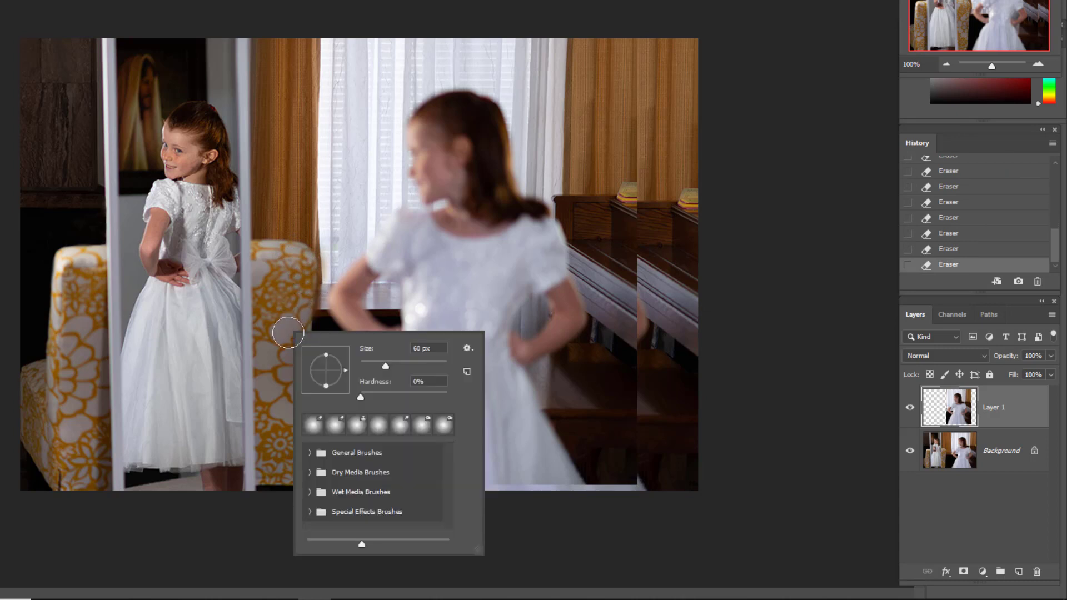
key("Return")
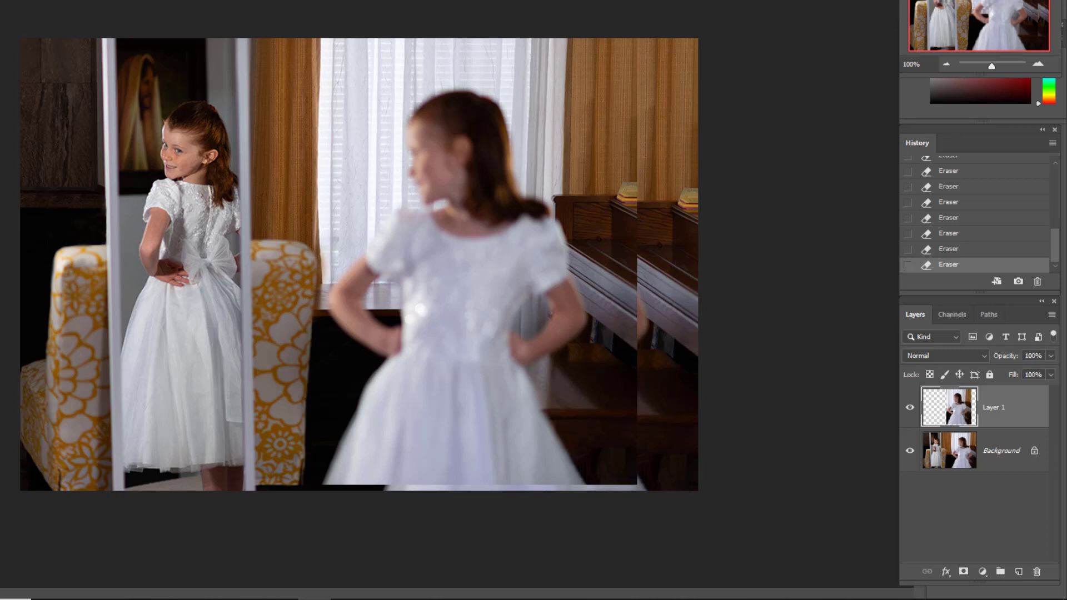
Step: Crop the photo's right side to remove the duplicated piano and curtain strip
key("c")
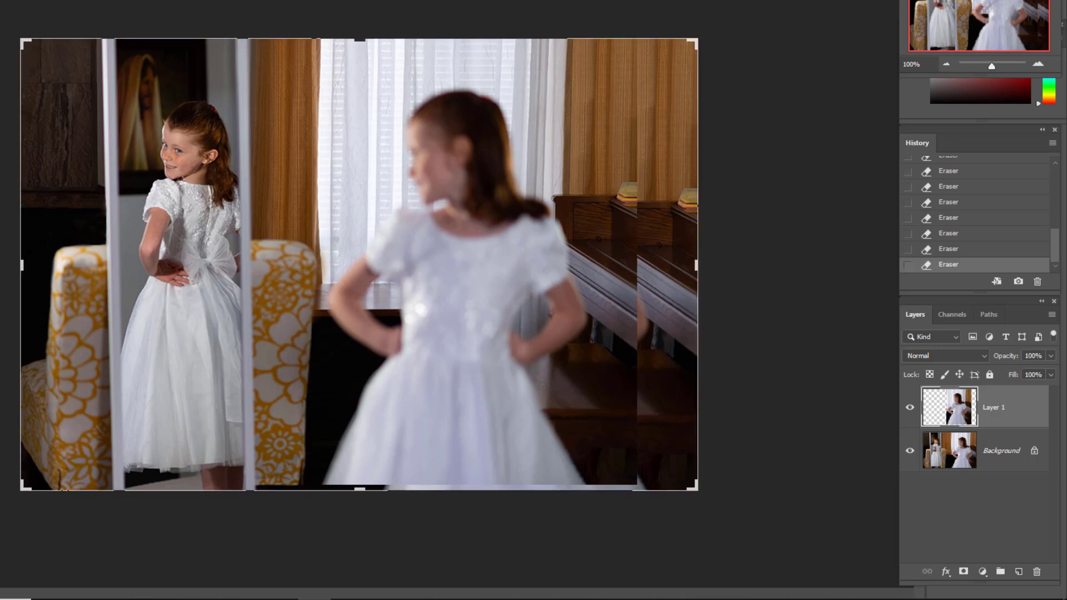
left_click_drag(699, 265, 659, 265)
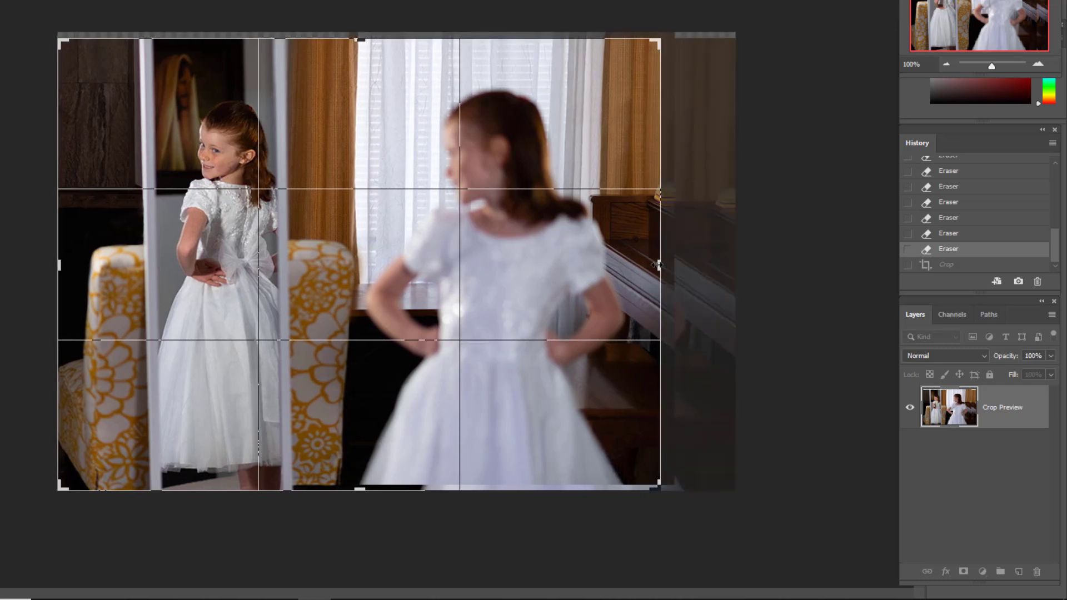
key("Return")
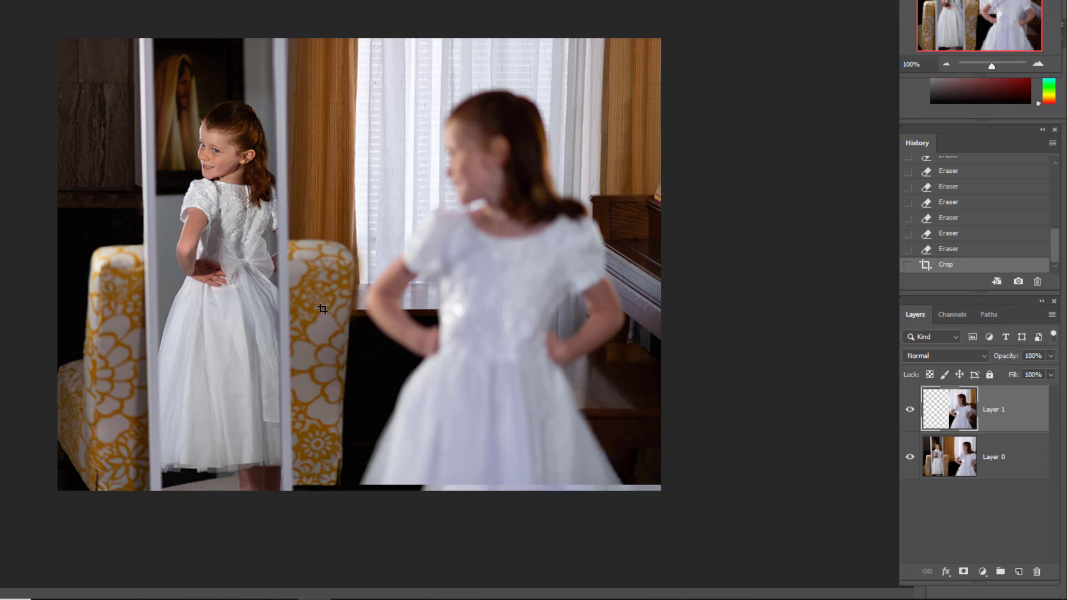
left_click(286, 299)
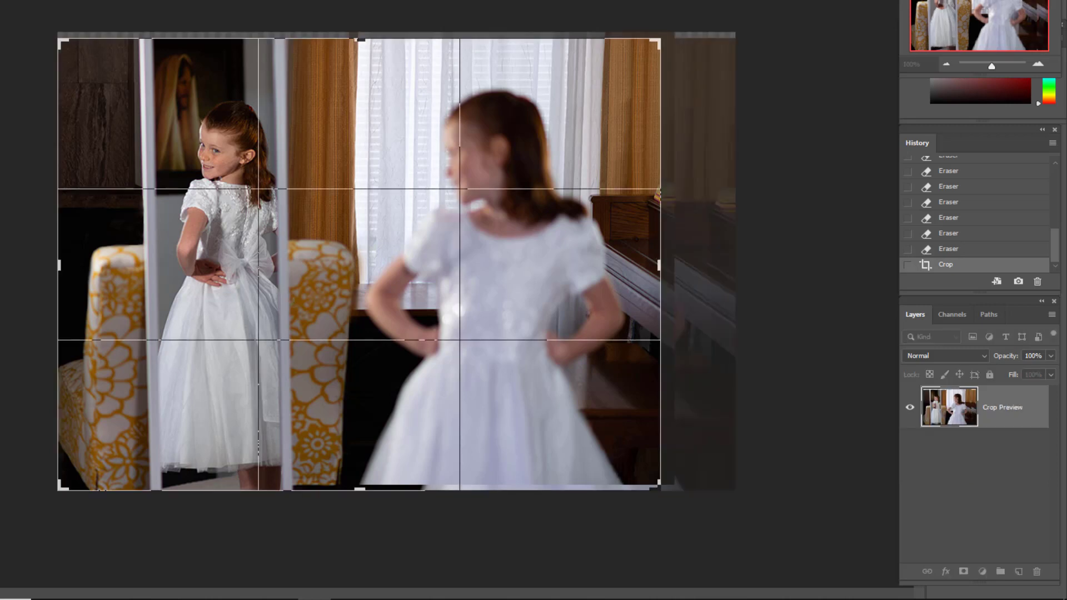
key("Return")
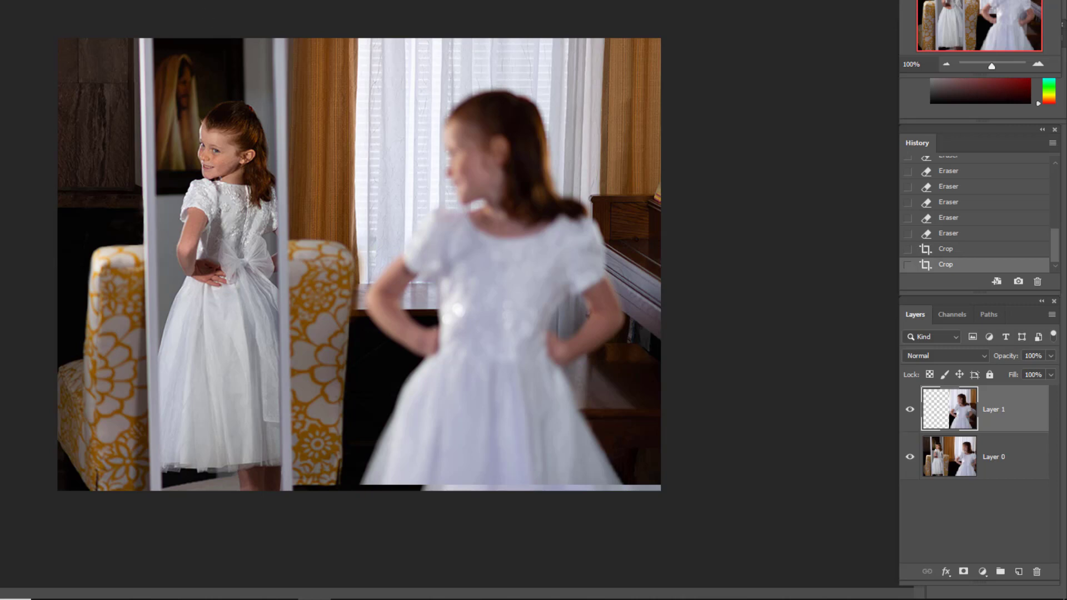
Step: Lasso loosely around the foreground girl, copy her to a new layer and move her left until she slightly overlaps the mirror
mouse_move(519, 88)
left_mouse_down()
mouse_move(479, 80)
mouse_move(425, 110)
mouse_move(437, 174)
mouse_move(365, 266)
mouse_move(355, 314)
mouse_move(377, 361)
mouse_move(351, 478)
mouse_move(416, 499)
mouse_move(499, 438)
mouse_move(521, 450)
mouse_move(627, 438)
mouse_move(642, 426)
mouse_move(621, 158)
mouse_move(565, 136)
mouse_move(535, 85)
mouse_move(510, 81)
left_mouse_up()
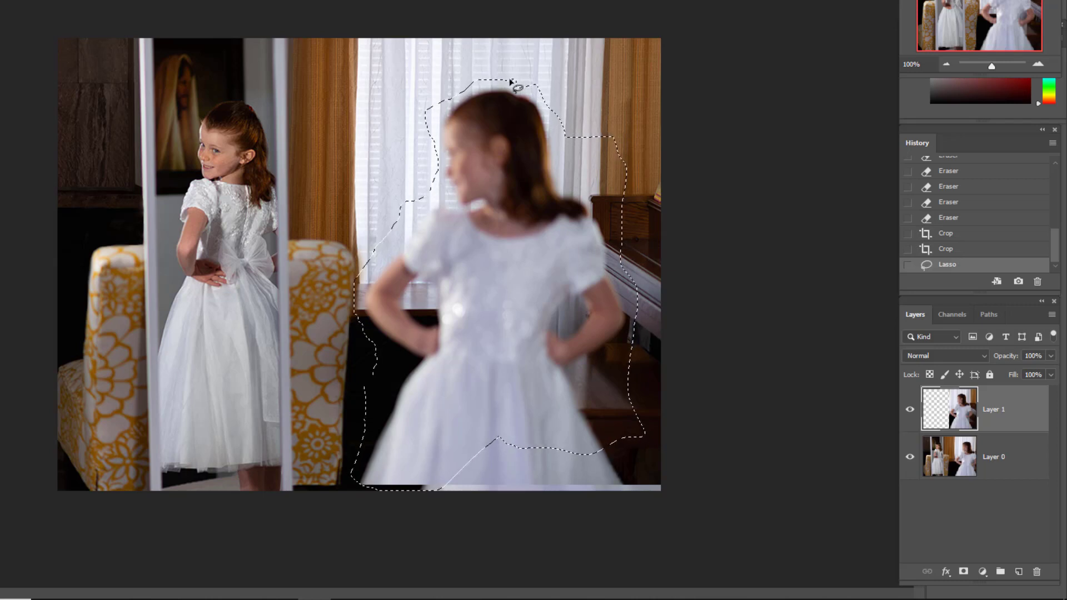
key("ctrl+c")
key("ctrl+v")
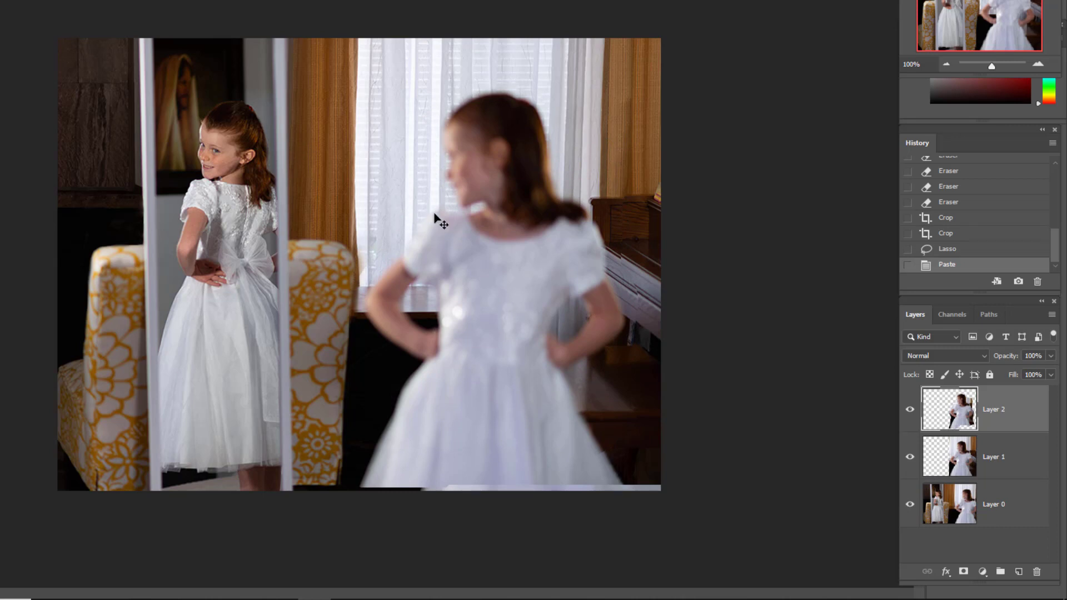
left_click_drag(479, 259, 388, 254)
left_click_drag(387, 254, 383, 254)
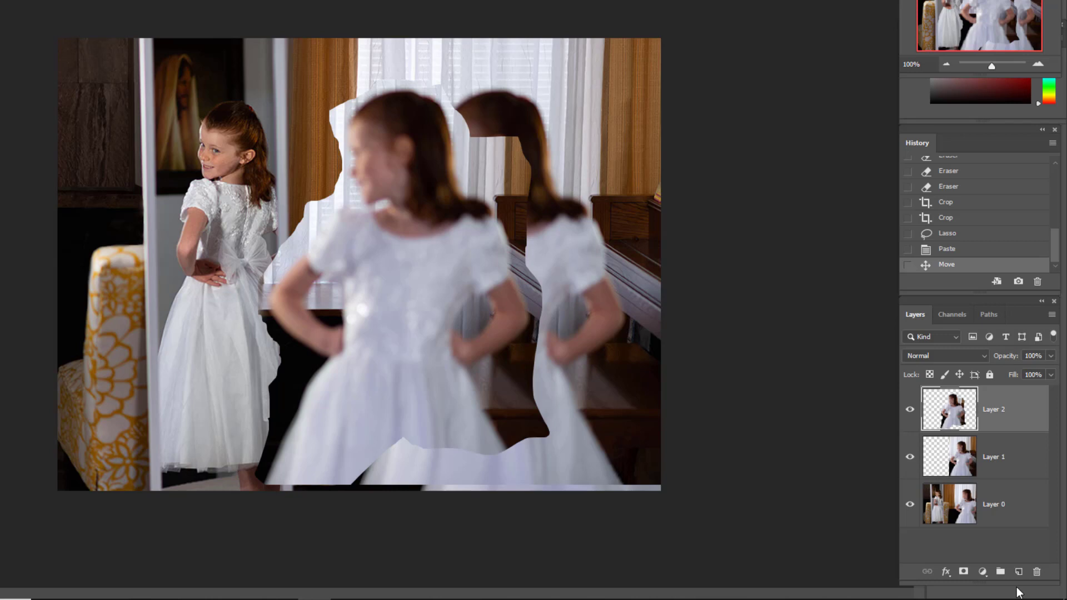
Step: Add a layer mask to the moved girl and paint black around her face and the top of her head to hide the leftover background
left_click(964, 572)
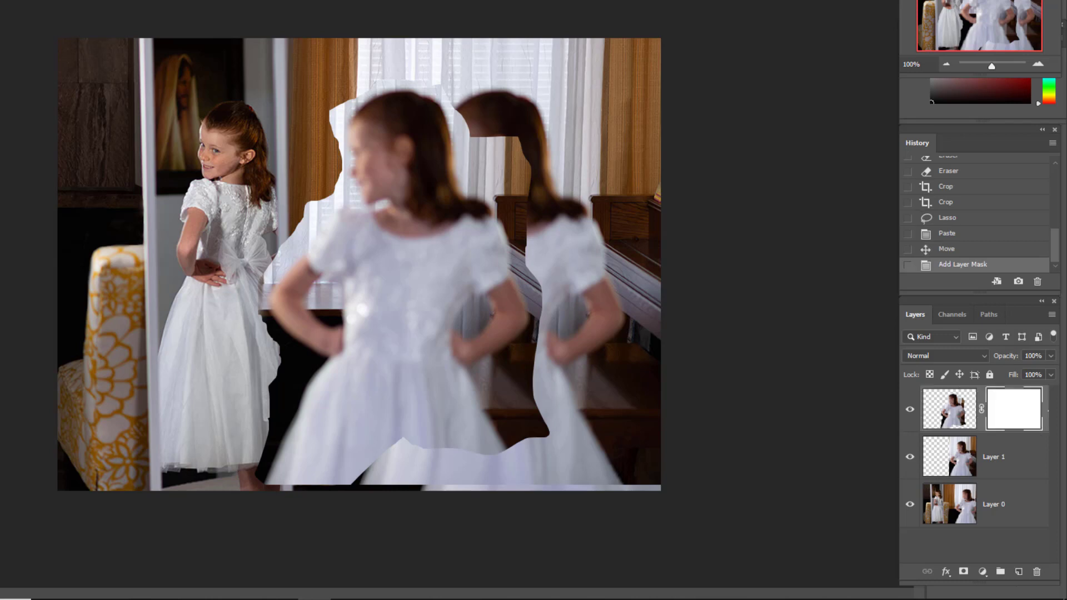
left_click(333, 98)
left_click(328, 95)
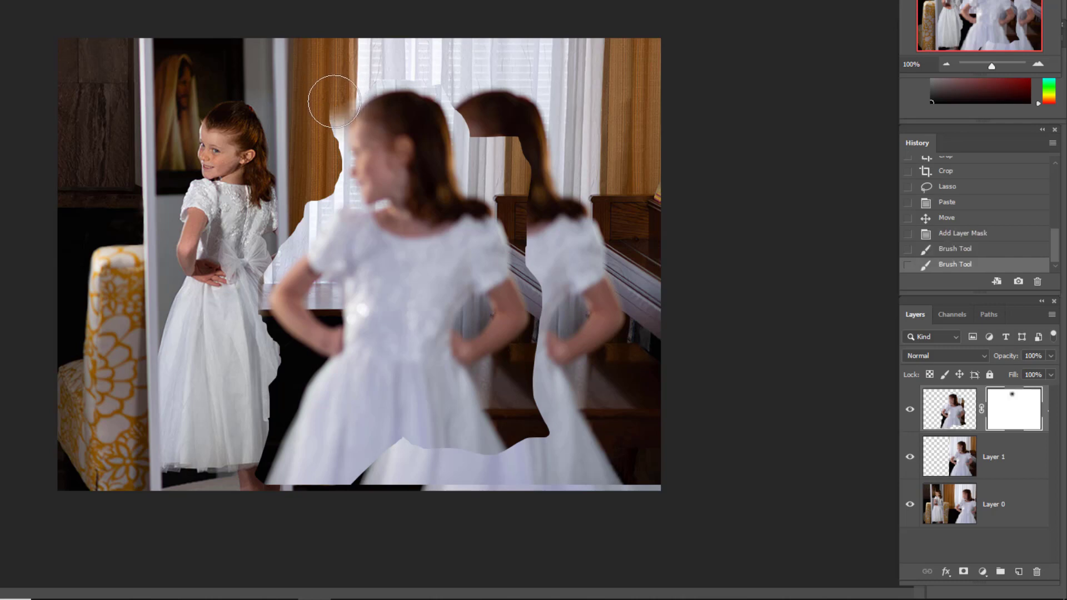
left_click(329, 97)
left_click(329, 98)
left_click(327, 105)
left_click(324, 115)
left_click(324, 120)
left_click(325, 126)
mouse_move(325, 125)
left_mouse_down()
mouse_move(321, 143)
mouse_move(408, 62)
mouse_move(444, 76)
left_mouse_up()
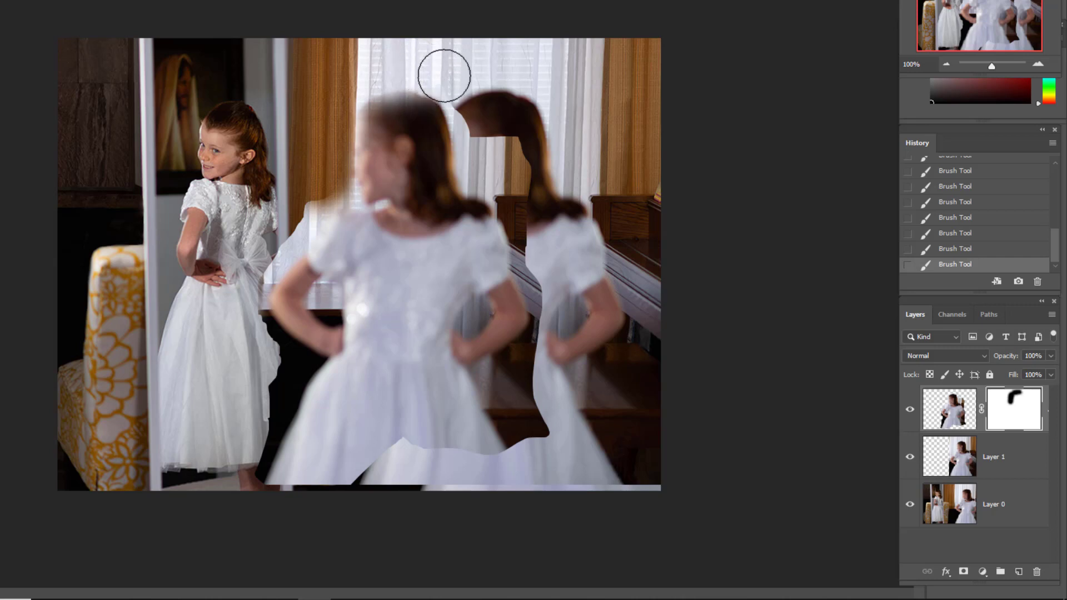
Step: Refine the mask with a smaller brush behind the head and along the left arm and dress, and restore the top of her hair
key("bracketleft")
key("bracketleft")
key("bracketleft")
key("bracketleft")
key("bracketleft")
key("bracketleft")
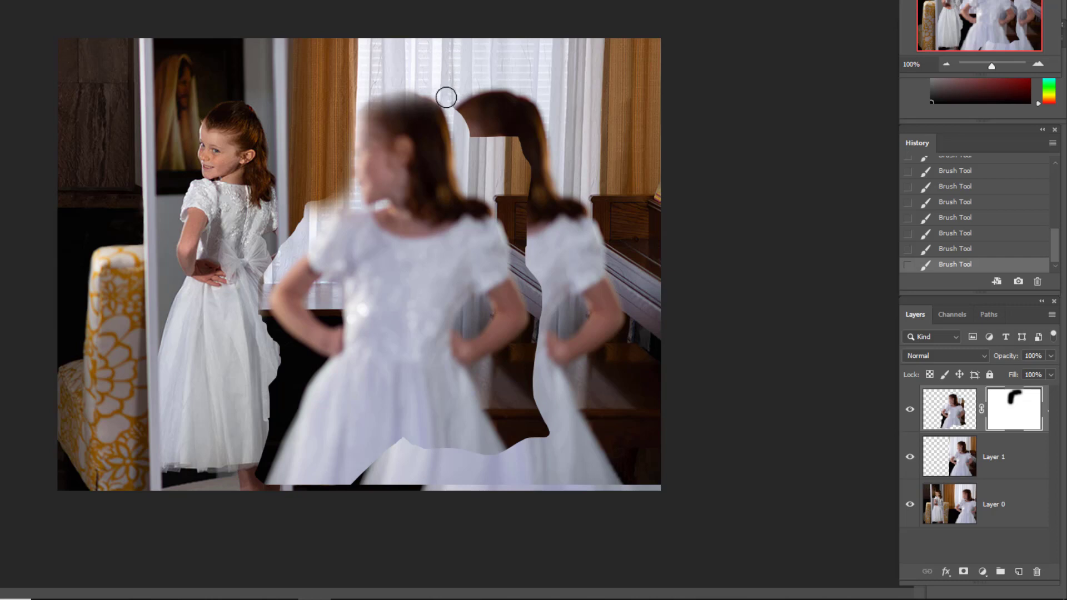
mouse_move(461, 119)
left_mouse_down()
mouse_move(465, 155)
mouse_move(463, 120)
mouse_move(469, 183)
left_mouse_up()
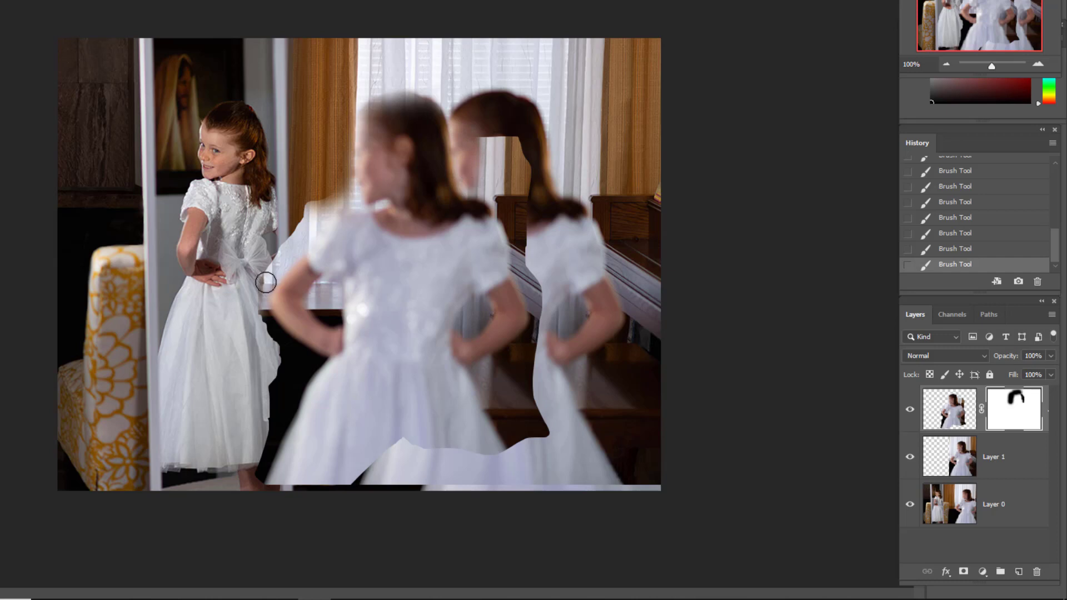
mouse_move(332, 195)
left_mouse_down()
mouse_move(290, 253)
mouse_move(325, 188)
mouse_move(292, 236)
mouse_move(300, 244)
mouse_move(260, 286)
mouse_move(262, 327)
mouse_move(280, 345)
mouse_move(254, 303)
mouse_move(318, 367)
mouse_move(303, 371)
mouse_move(249, 478)
mouse_move(274, 364)
mouse_move(279, 398)
mouse_move(257, 407)
left_mouse_up()
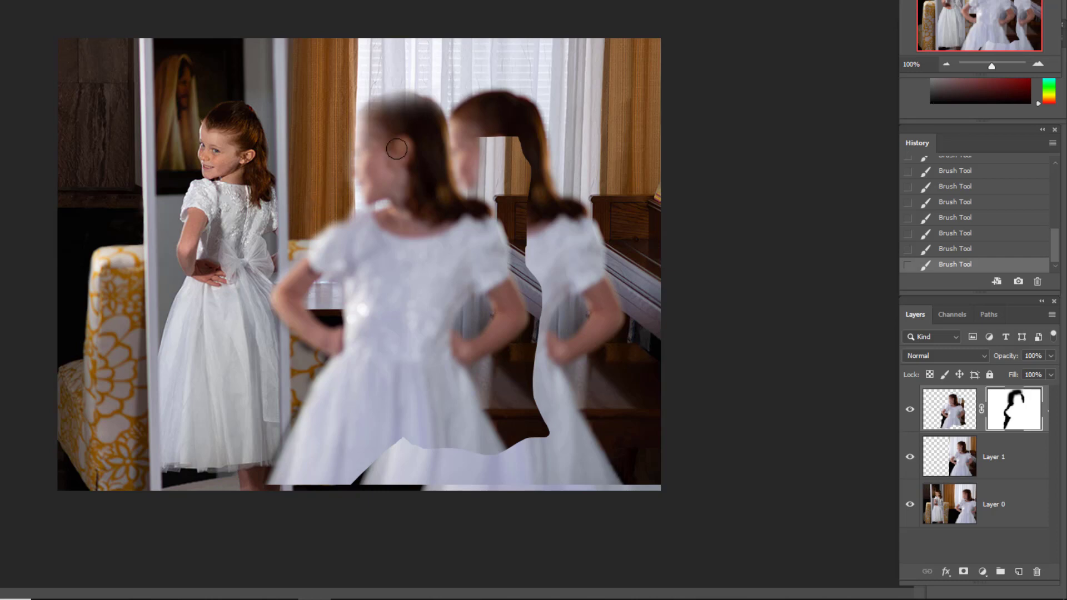
mouse_move(416, 107)
left_mouse_down()
mouse_move(400, 102)
mouse_move(374, 120)
left_mouse_up()
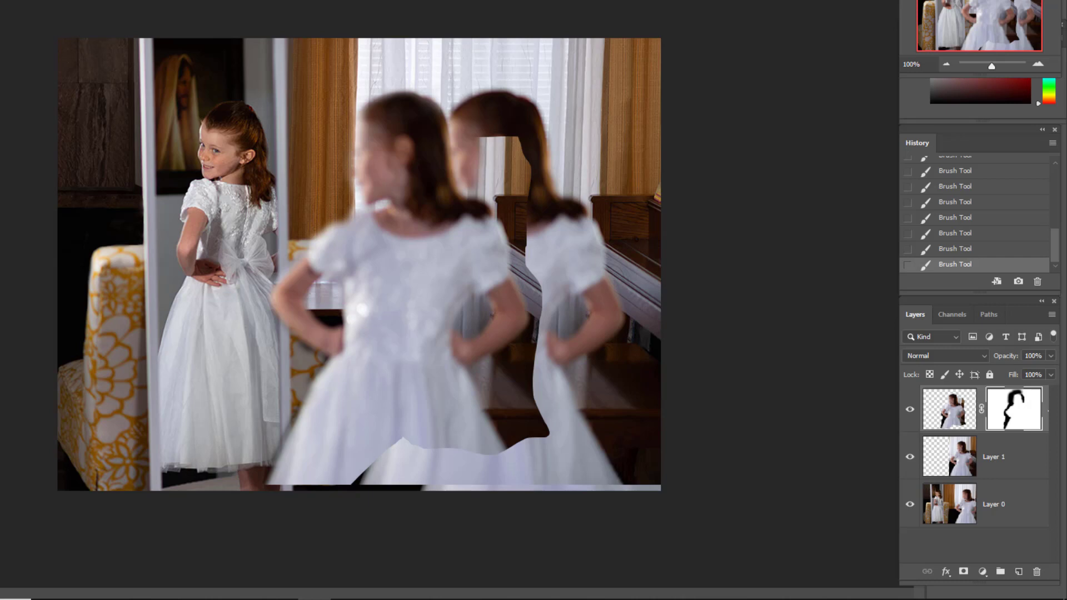
Step: Crop the mirror photo tightly from the left, bottom and right to cut out the duplicate girl and the uneven lower edge
key("c")
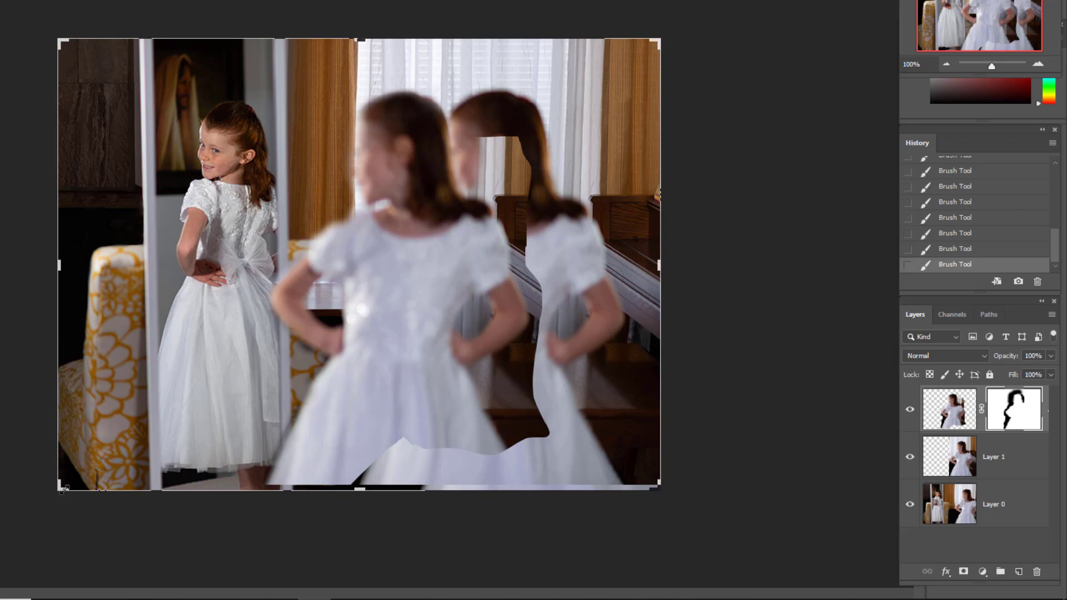
left_click_drag(62, 488, 81, 462)
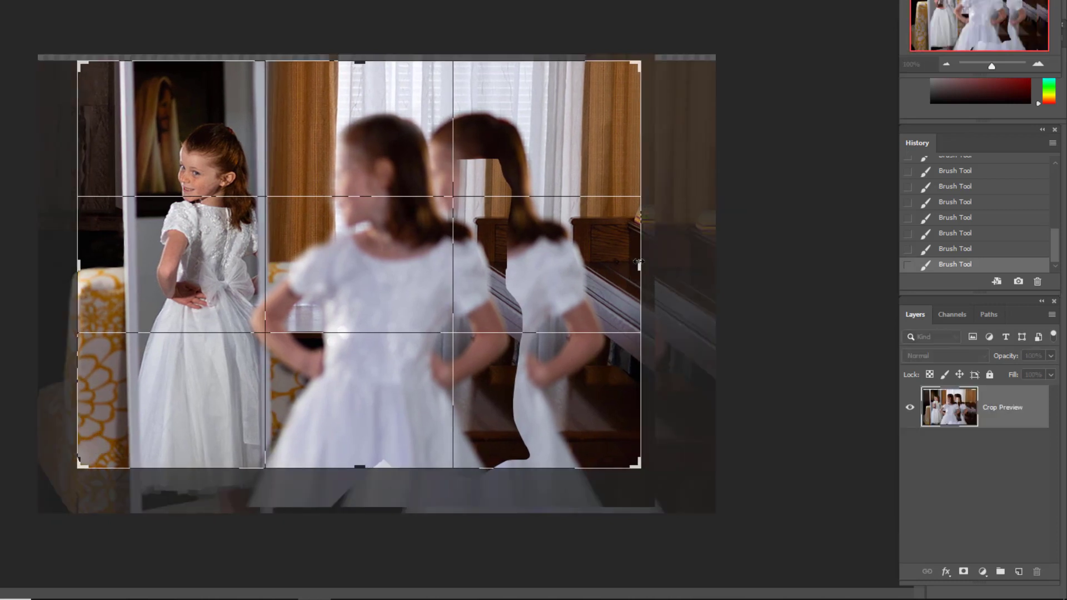
left_click_drag(639, 266, 546, 288)
key("Return")
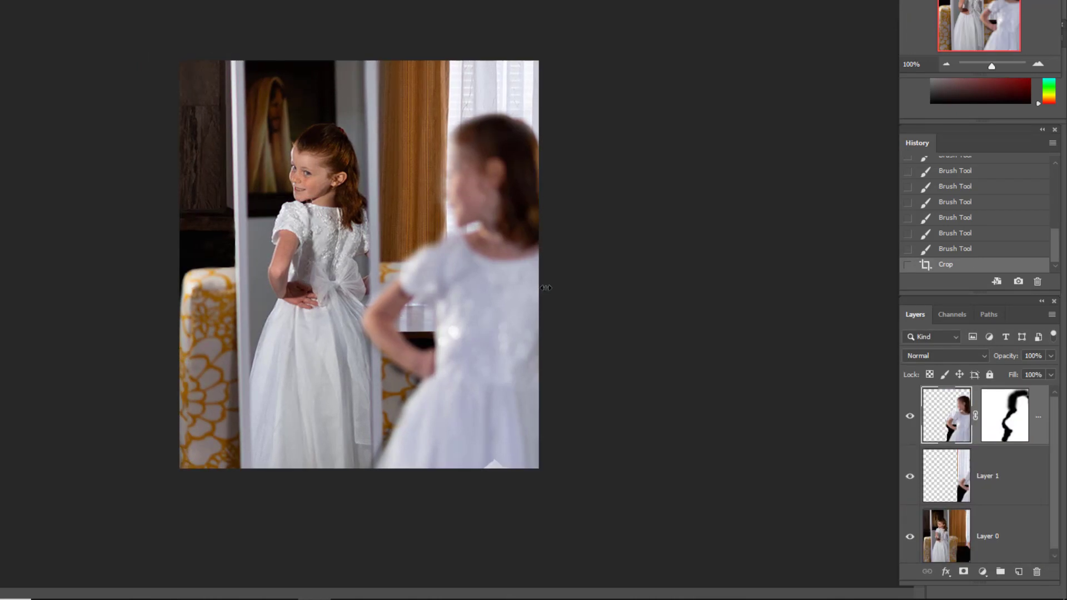
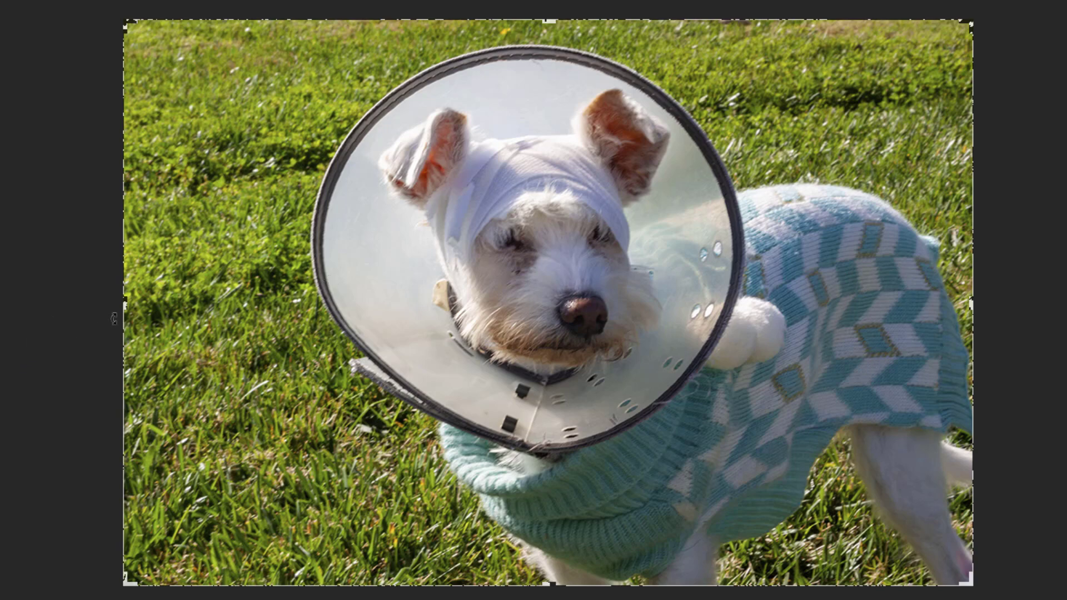
Step: Crop the dog photo on all four sides, cutting into the cone's left and upper rim and removing the lower legs
left_click_drag(124, 307, 243, 315)
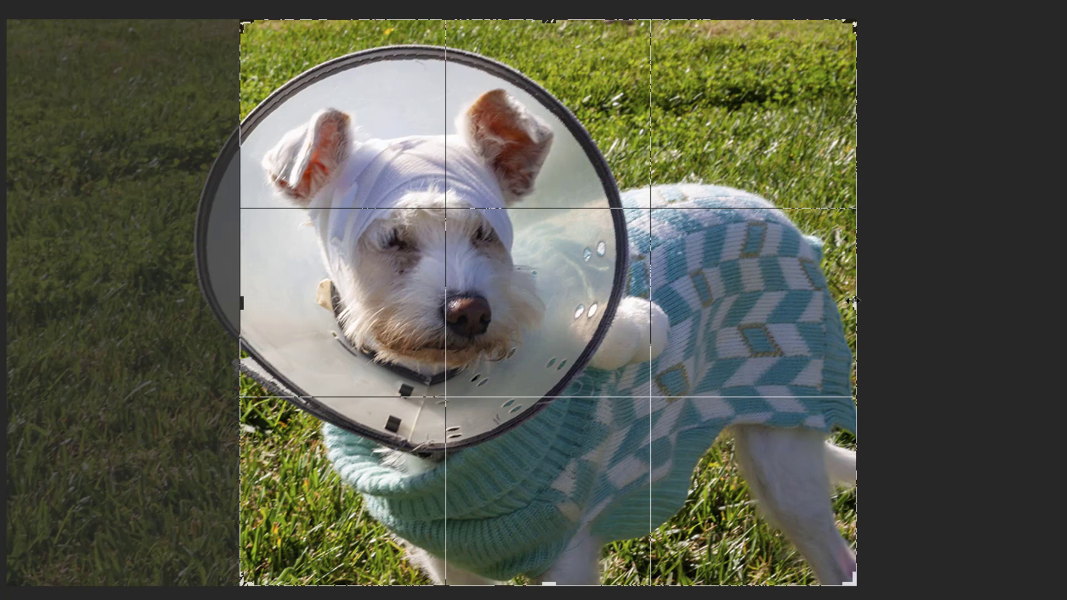
left_click_drag(850, 305, 841, 301)
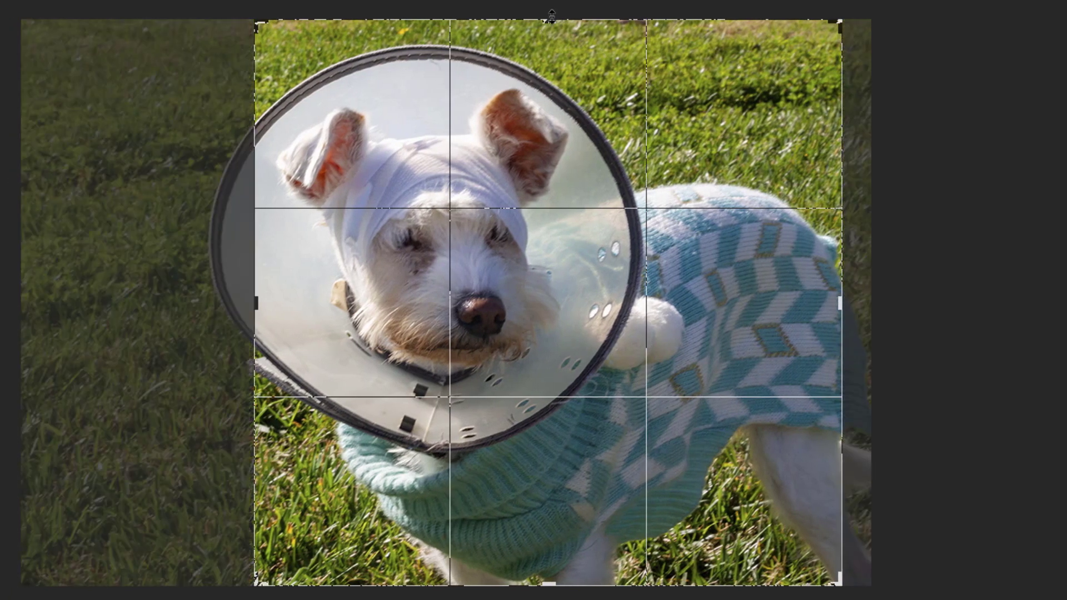
left_click_drag(552, 21, 553, 36)
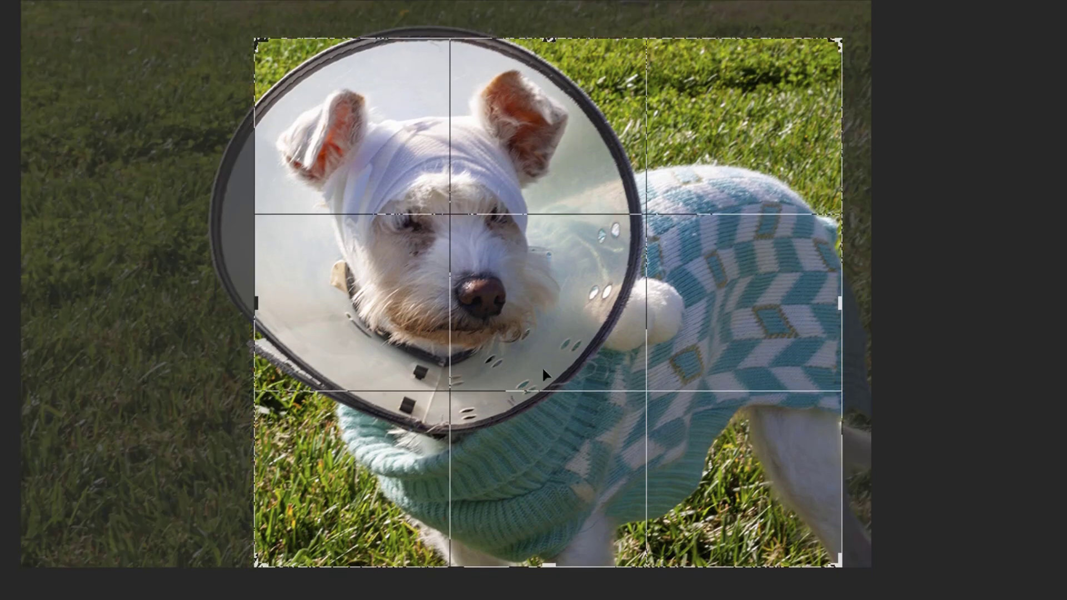
left_click_drag(552, 572, 553, 526)
key("Return")
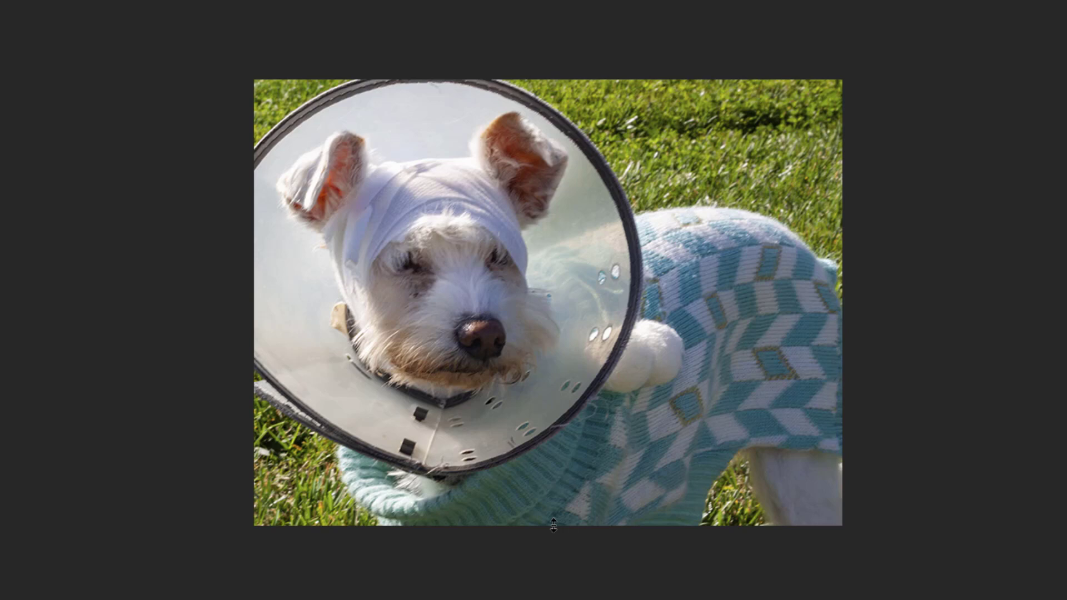
Step: Confirm the dog photo's crop and darken the bright grass around the dog with a smaller brush
key("c")
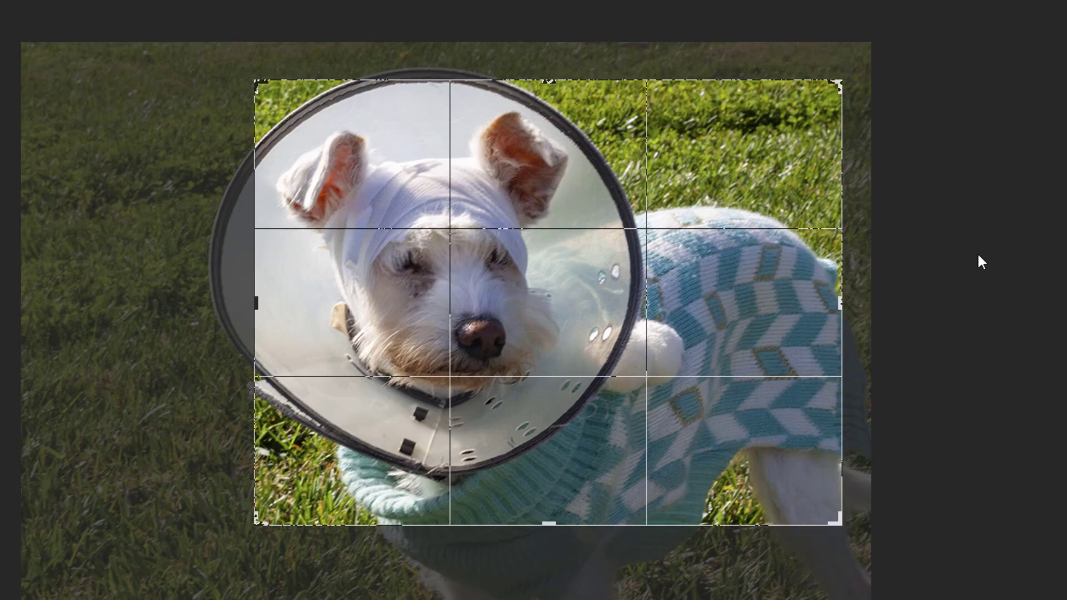
key("Return")
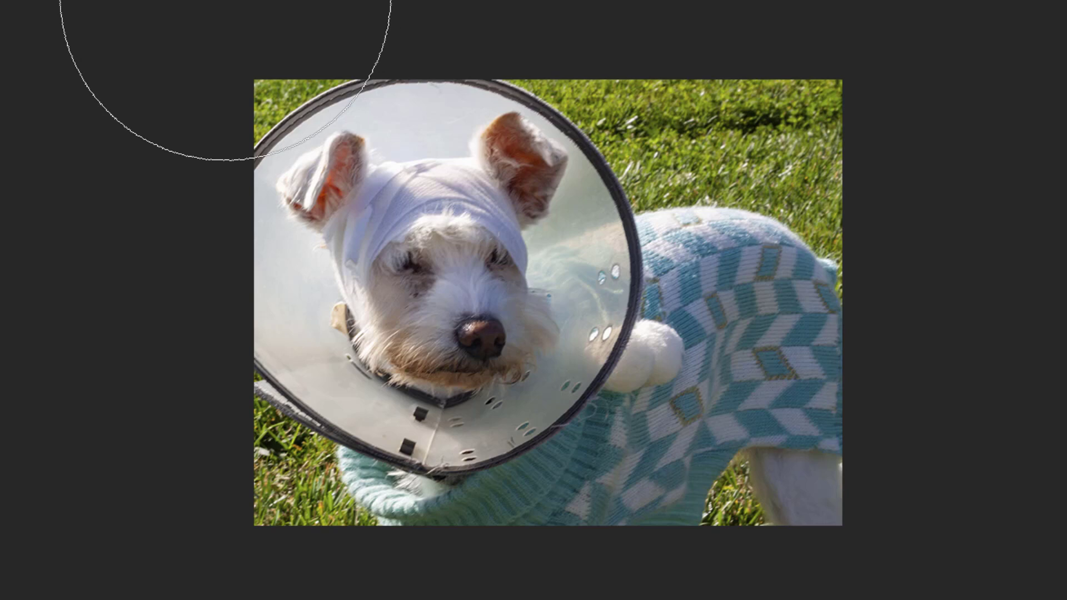
key("bracketleft")
key("bracketleft")
key("bracketleft")
key("bracketleft")
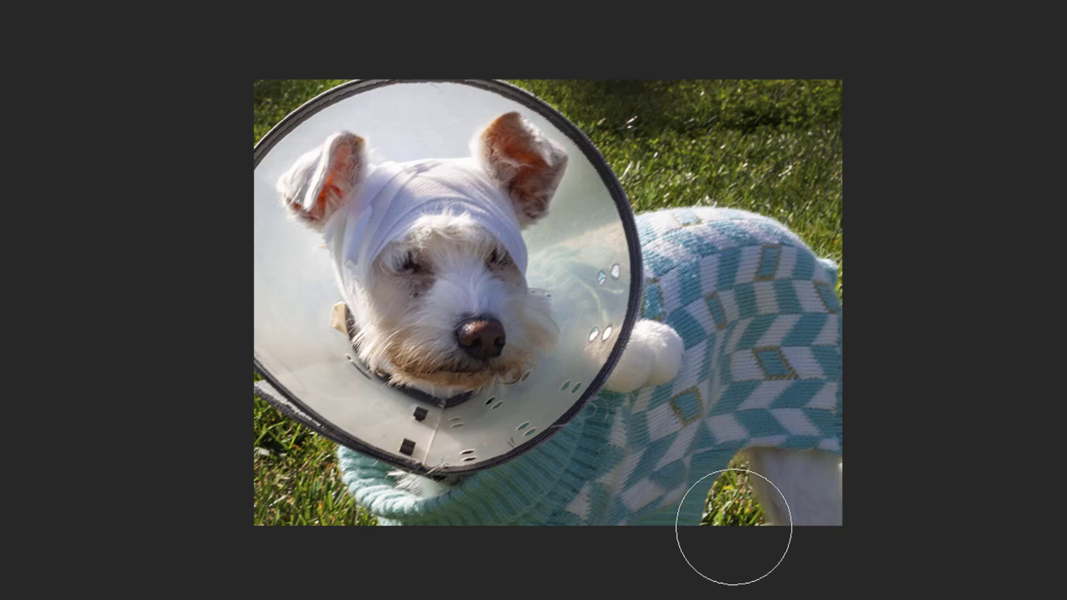
left_click(737, 528)
left_click(737, 531)
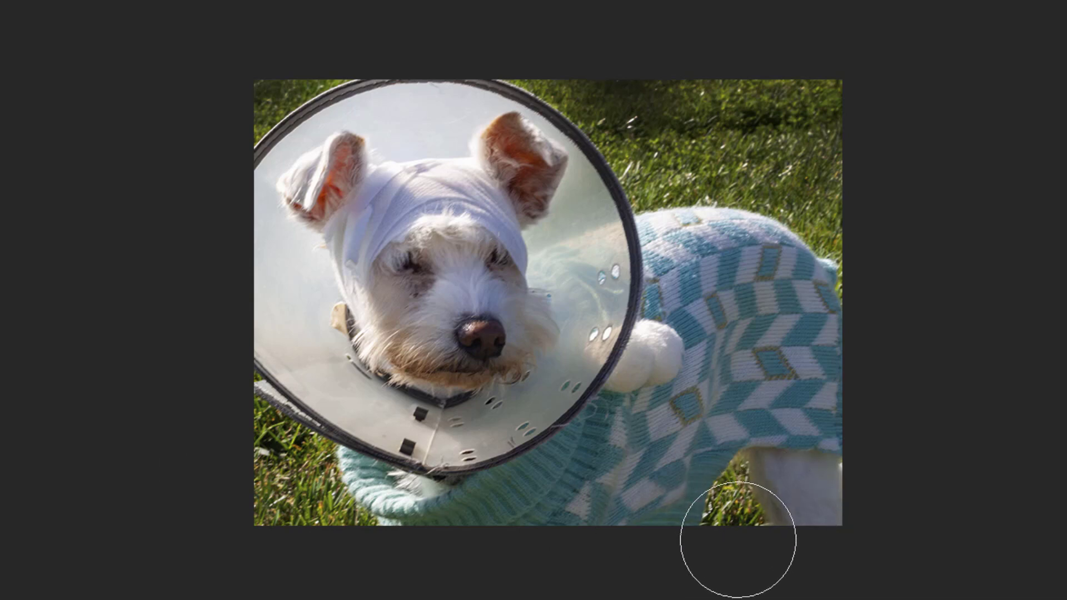
left_click(859, 249)
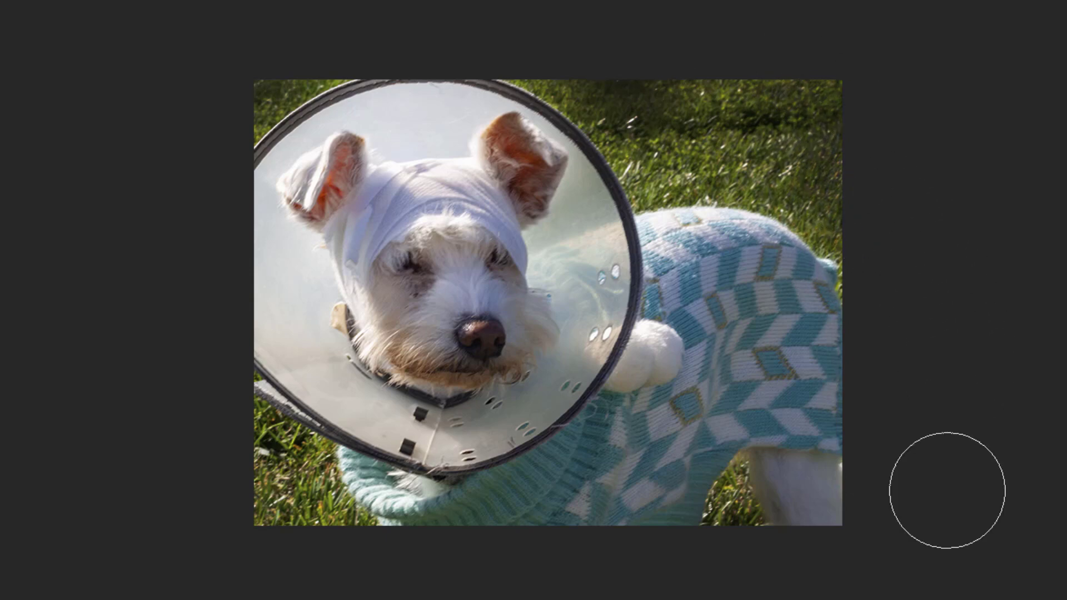
key("bracketright")
key("bracketright")
key("bracketright")
key("bracketright")
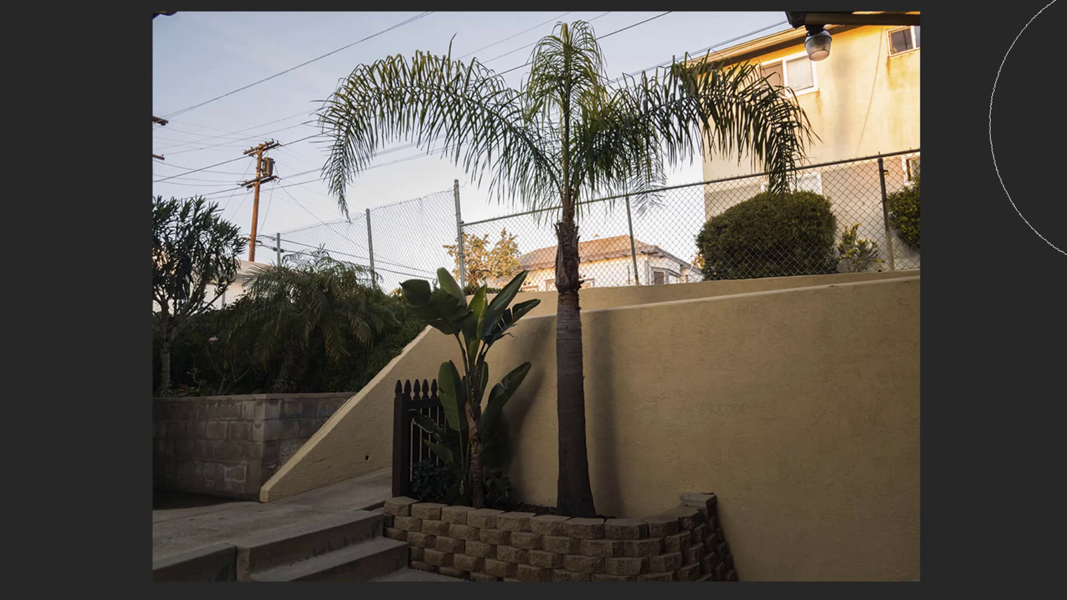
mouse_move(1035, 128)
left_mouse_down()
mouse_move(671, 234)
mouse_move(292, 441)
mouse_move(144, 357)
mouse_move(335, 410)
mouse_move(161, 488)
mouse_move(438, 242)
mouse_move(608, 188)
mouse_move(6, 23)
mouse_move(0, 0)
left_mouse_up()
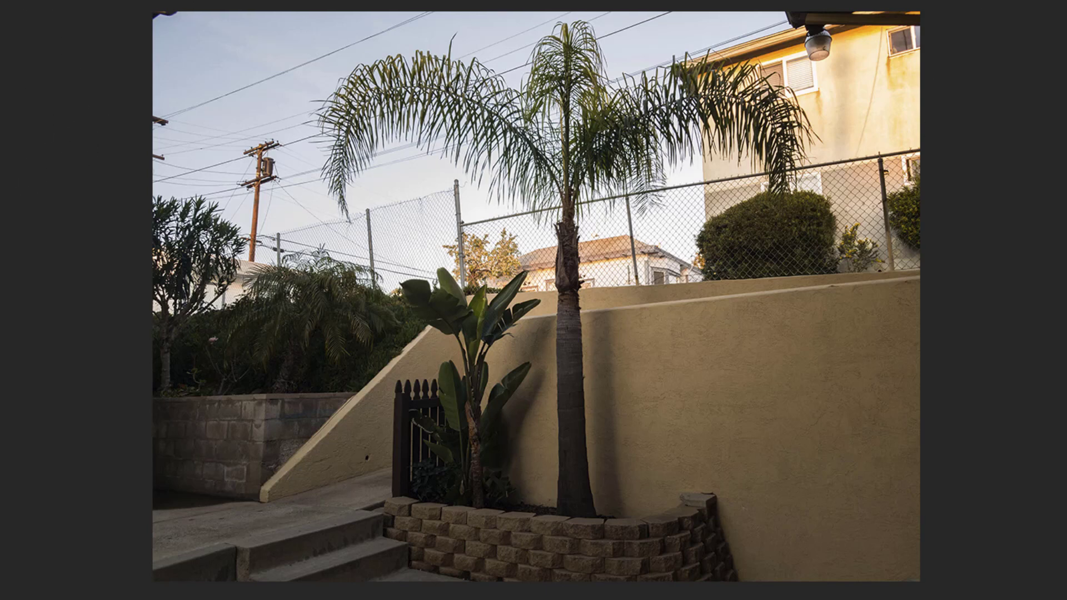
Step: Crop the palm photo to a vertical frame, cutting out the utility pole, the right-hand building and hedge, and the tip of the palm crown
key("c")
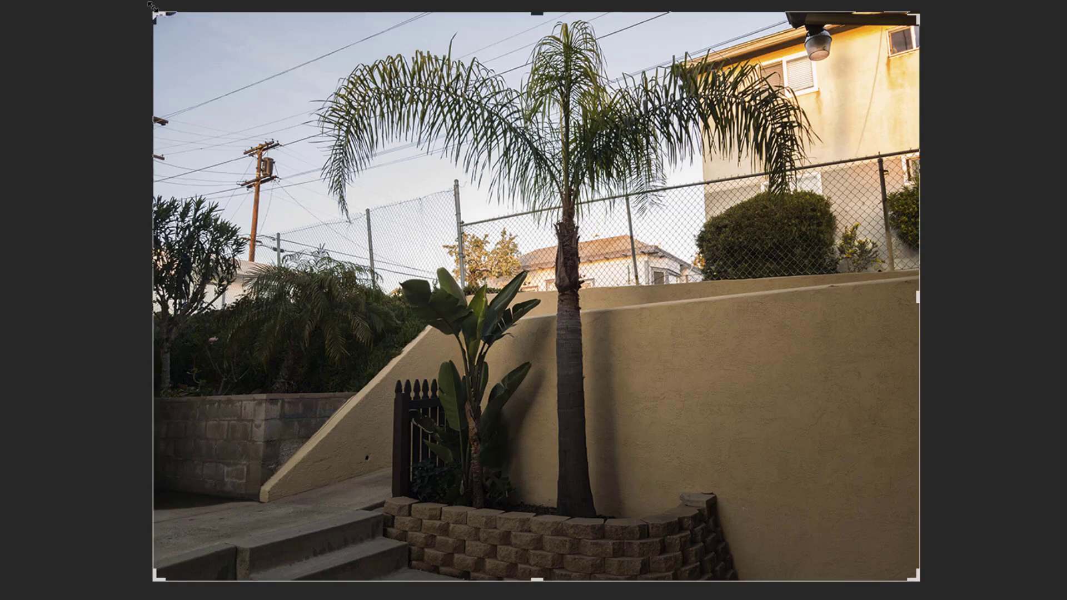
left_click_drag(153, 10, 177, 69)
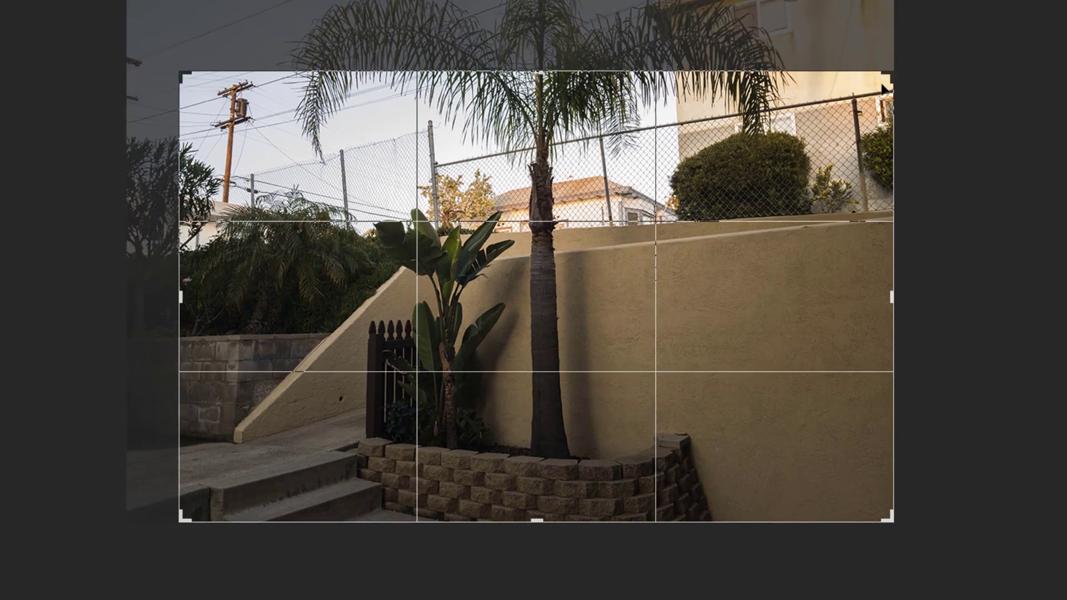
left_click_drag(893, 71, 801, 106)
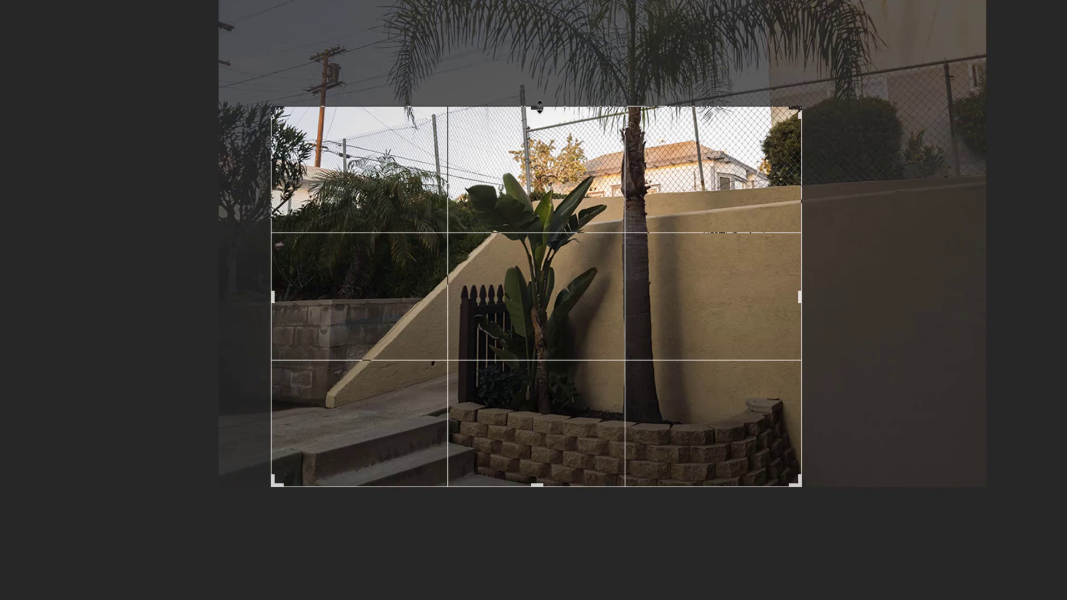
left_click_drag(537, 107, 573, 44)
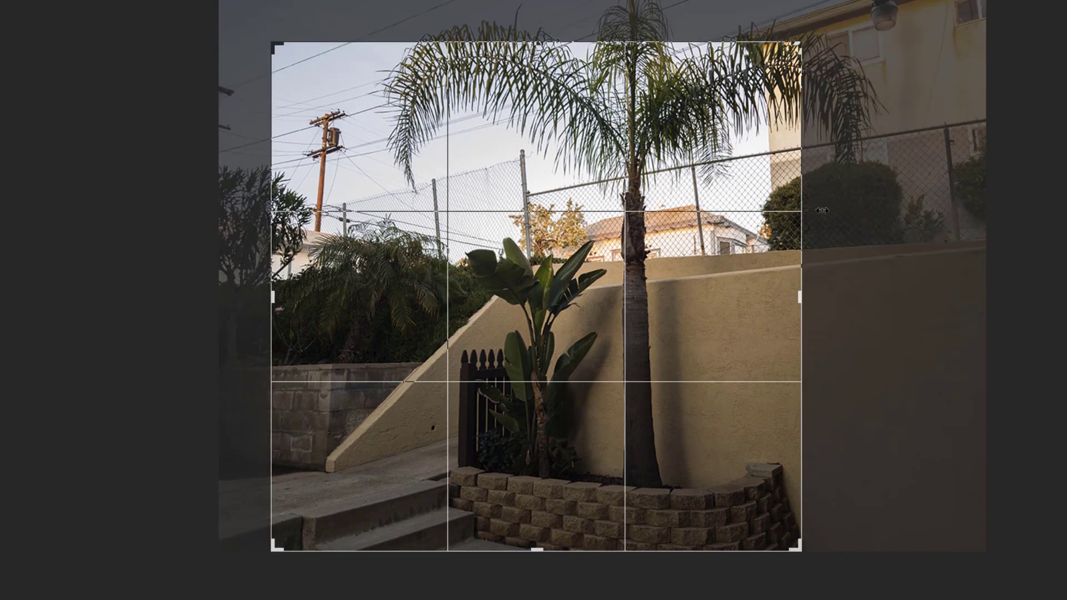
left_click_drag(800, 301, 782, 300)
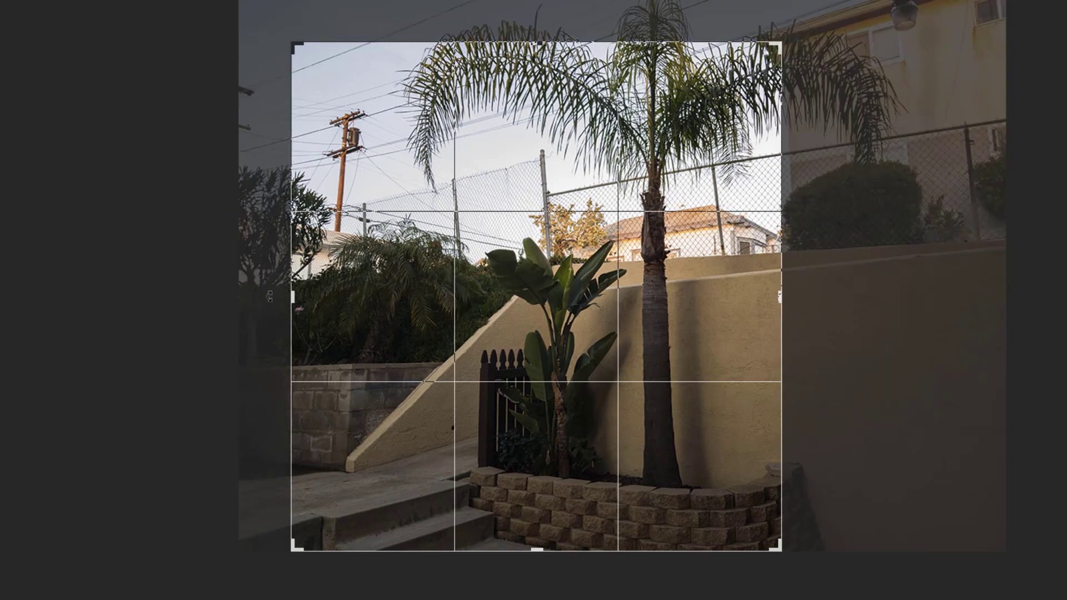
left_click_drag(292, 299, 324, 304)
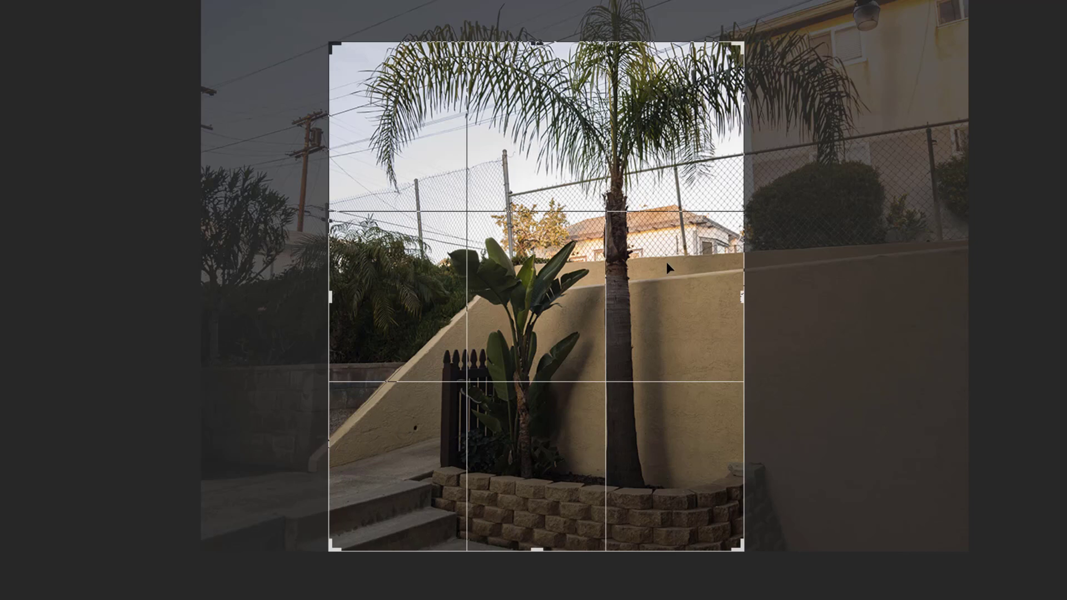
key("Return")
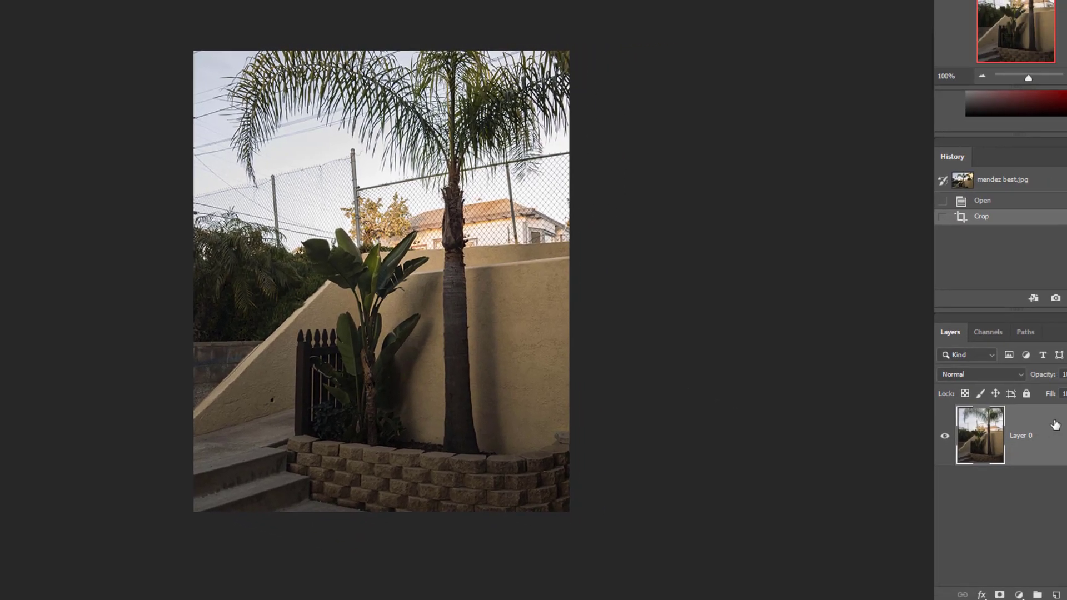
Step: Duplicate Layer 0 of the palm photo and set the copy's blend mode to Screen
left_click_drag(1022, 415, 1020, 587)
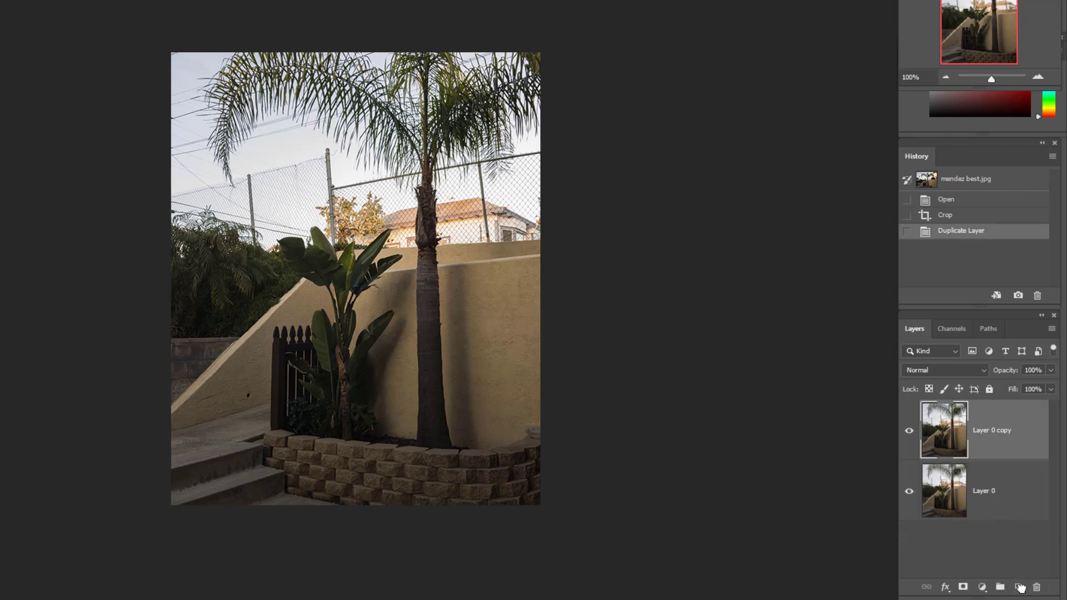
left_click(983, 375)
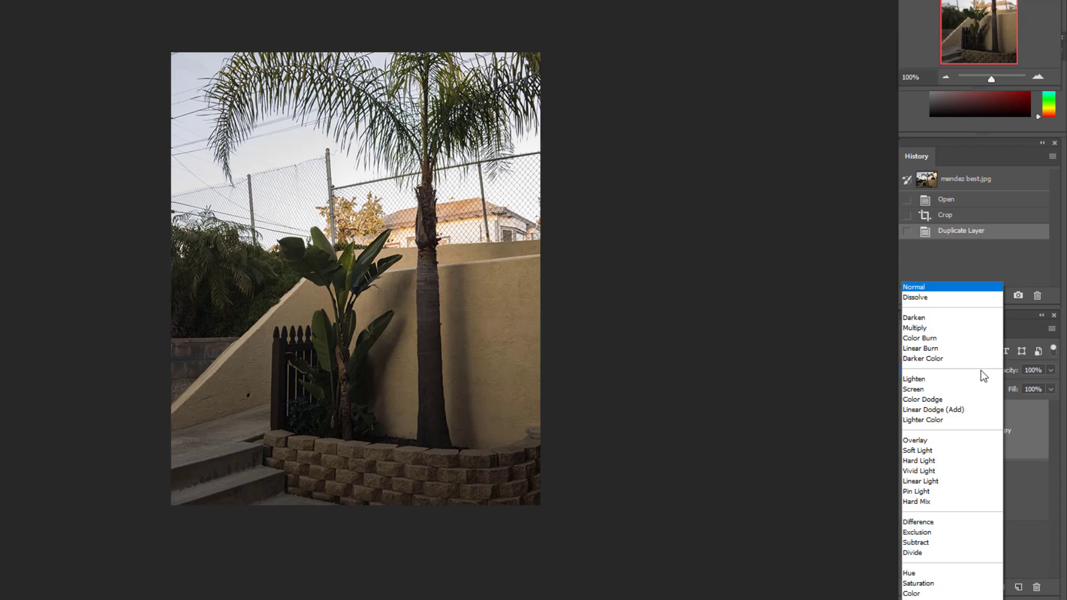
left_click(922, 390)
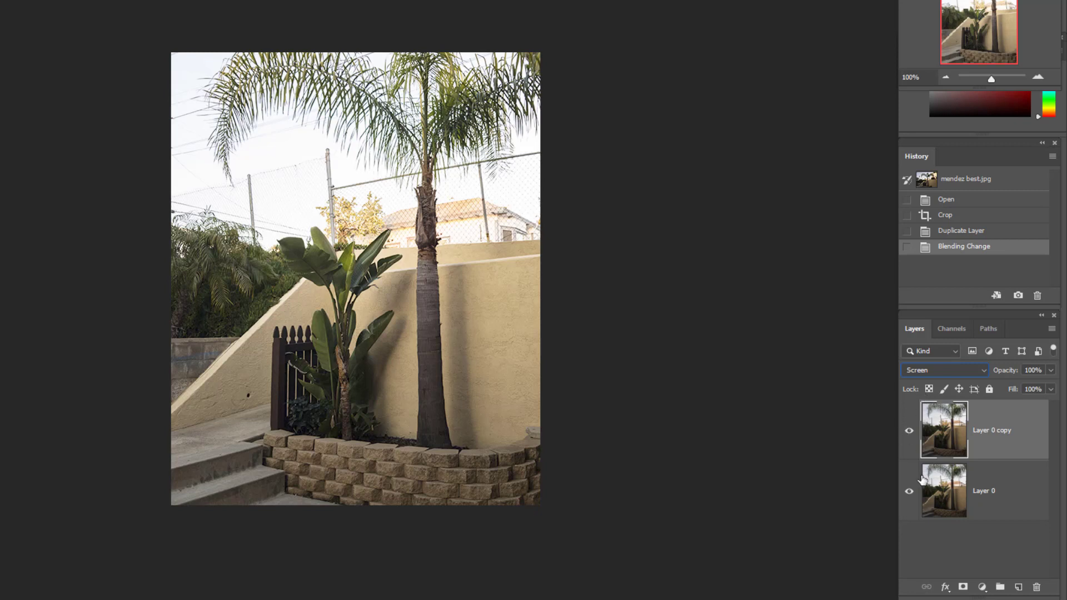
Step: Add a layer mask to the Screen copy and reduce the layer's opacity to 79%
left_click(964, 588)
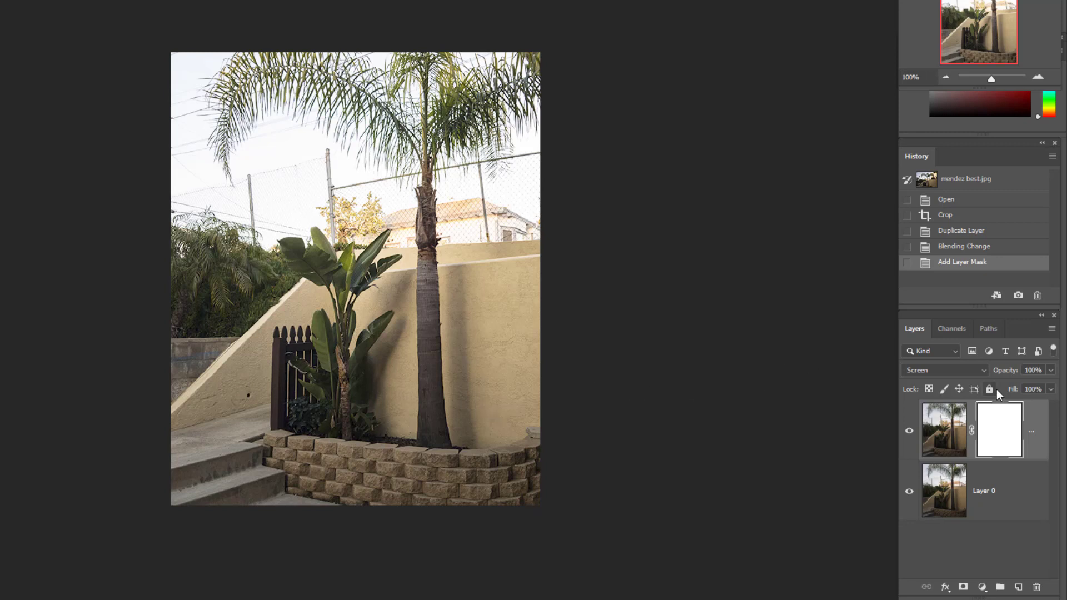
left_click(1051, 370)
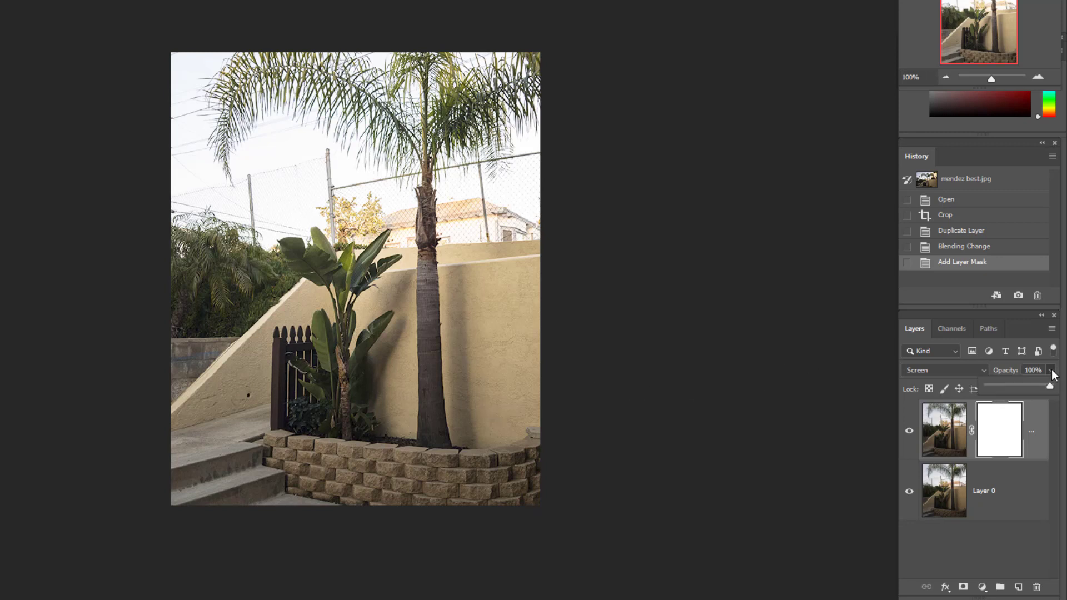
left_click_drag(1051, 389, 1040, 389)
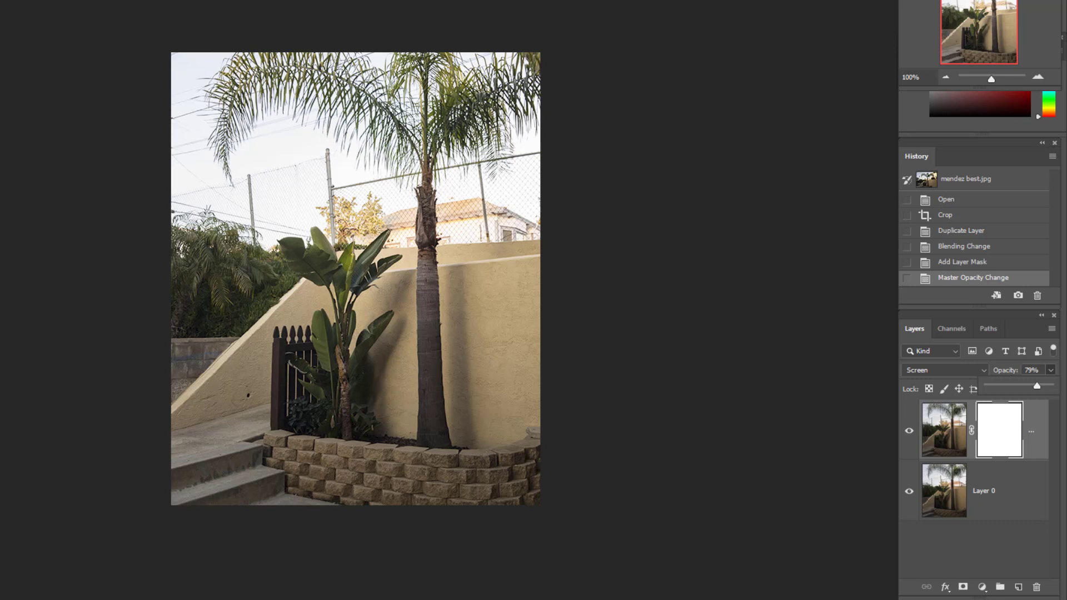
key("Return")
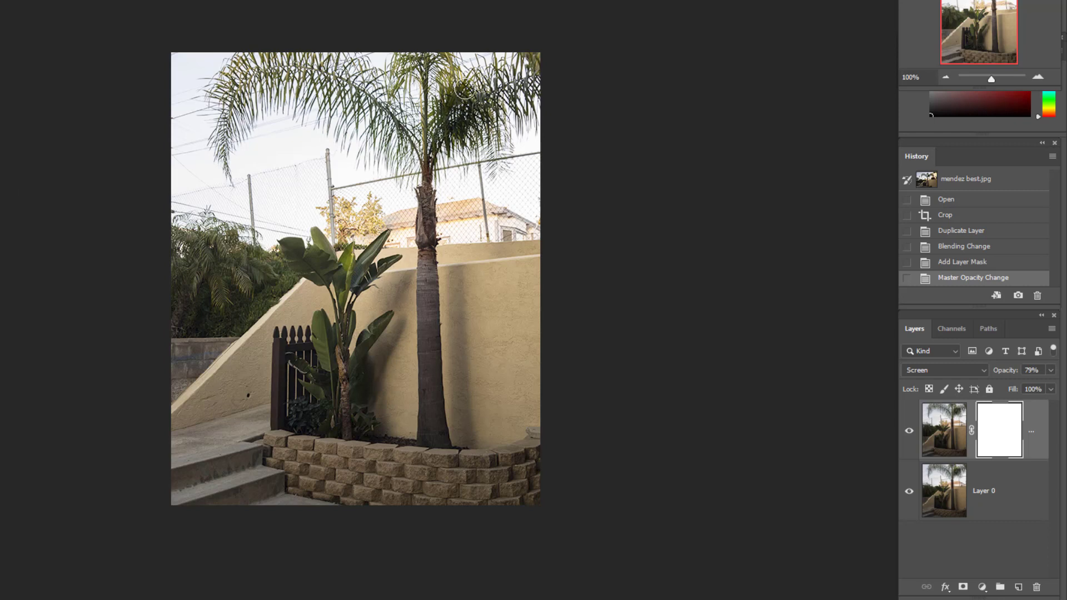
Step: Paint black on the mask over the palm fronds, the bushes at the left and the small tree behind the fence
left_click_drag(522, 99, 537, 78)
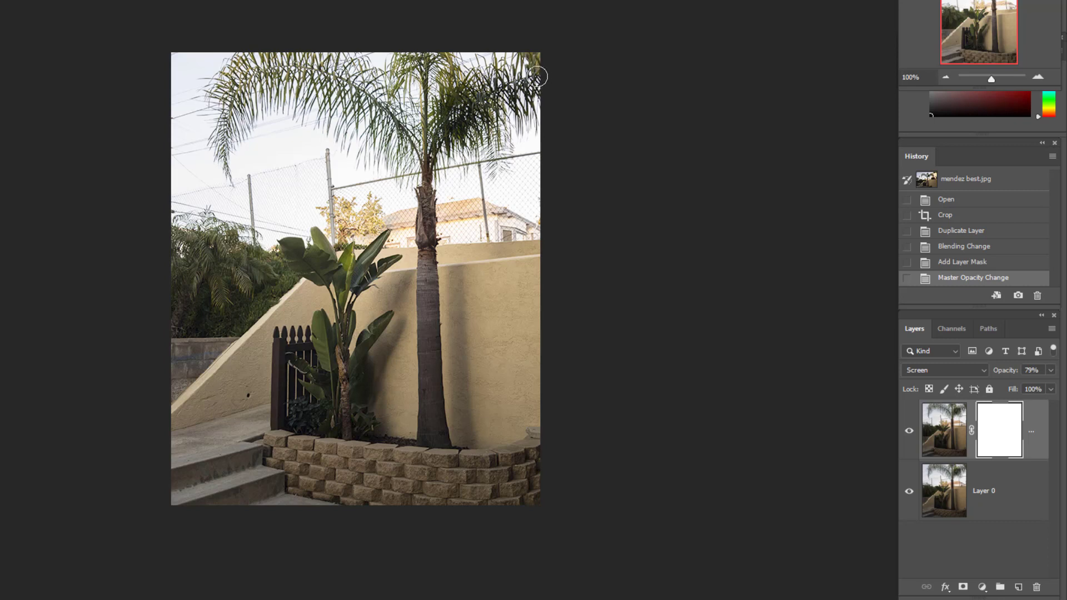
mouse_move(410, 60)
left_mouse_down()
mouse_move(400, 78)
mouse_move(442, 73)
left_mouse_up()
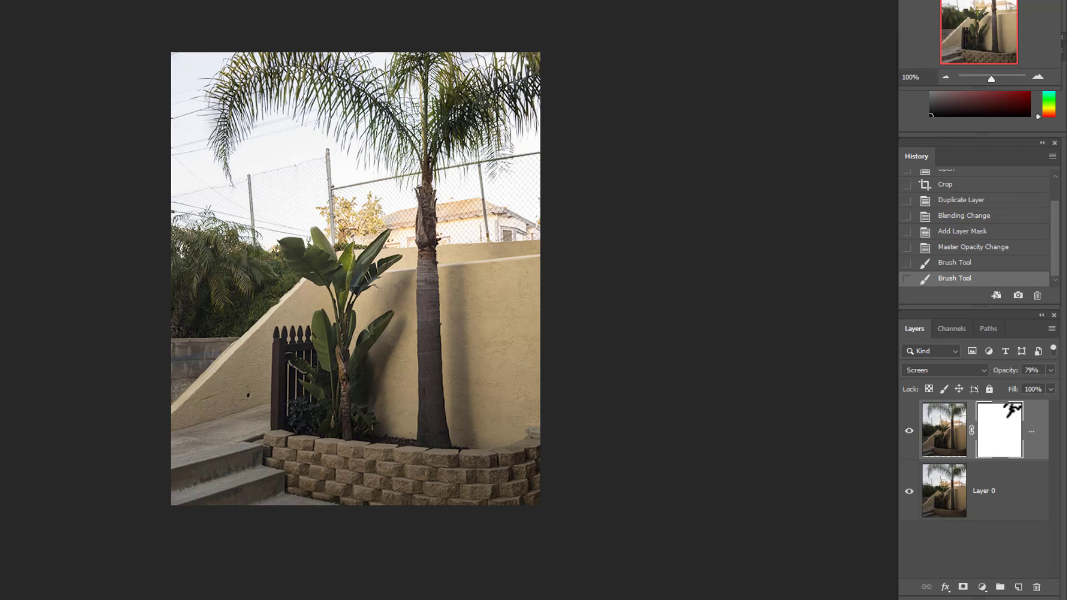
left_click_drag(287, 66, 284, 69)
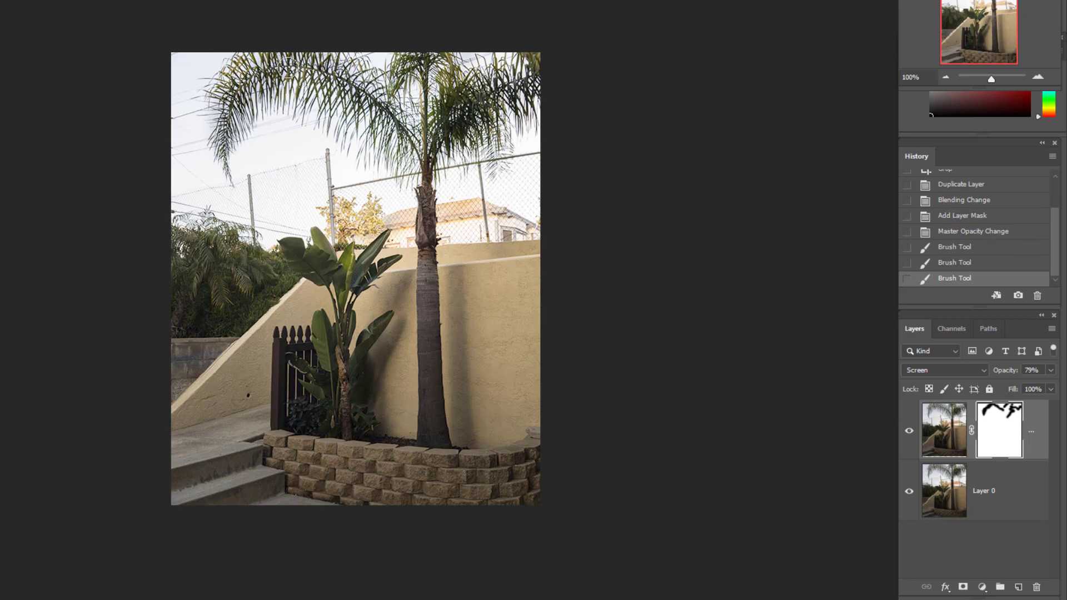
mouse_move(204, 228)
left_mouse_down()
mouse_move(173, 228)
mouse_move(183, 229)
left_mouse_up()
left_click_drag(217, 238, 238, 251)
mouse_move(340, 209)
left_mouse_down()
mouse_move(342, 228)
mouse_move(371, 224)
mouse_move(349, 232)
mouse_move(336, 263)
mouse_move(356, 276)
left_mouse_up()
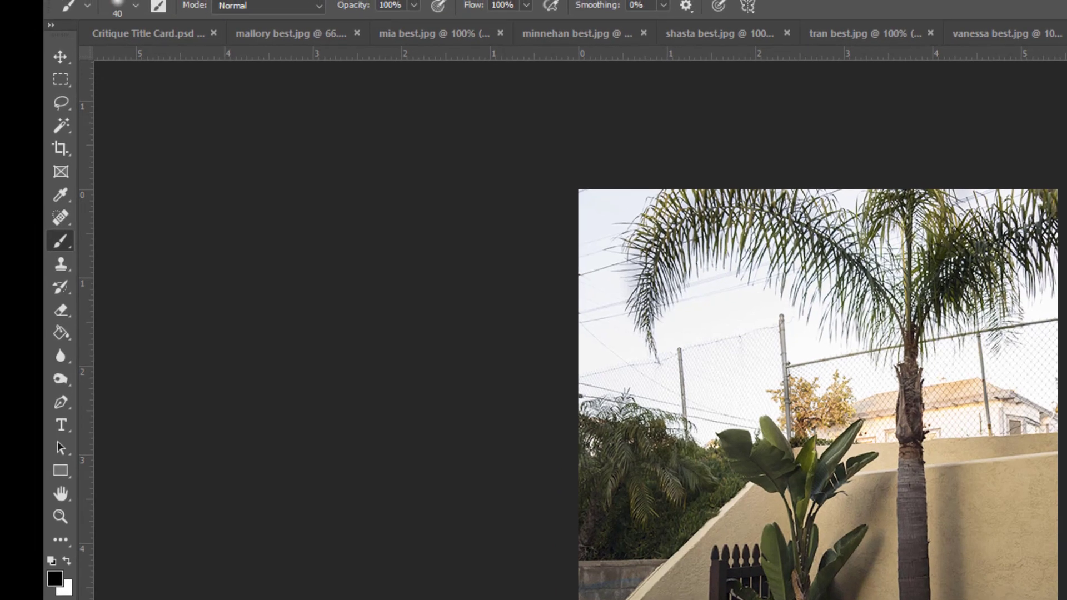
Step: Flatten the palm photo's brightened copy and original layer into one image
right_click(217, 42)
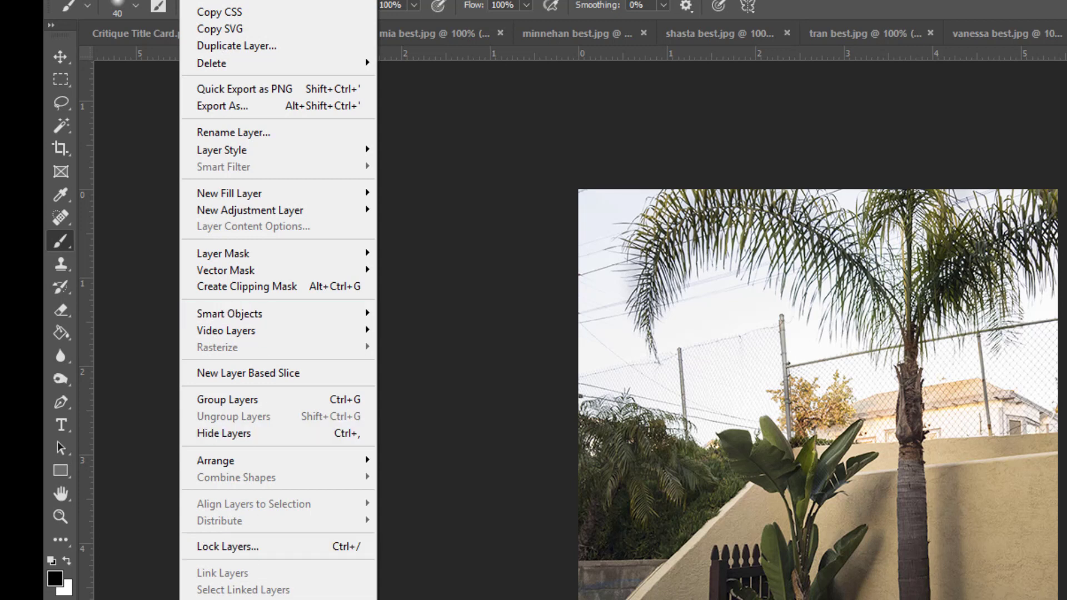
key("Escape")
key("x")
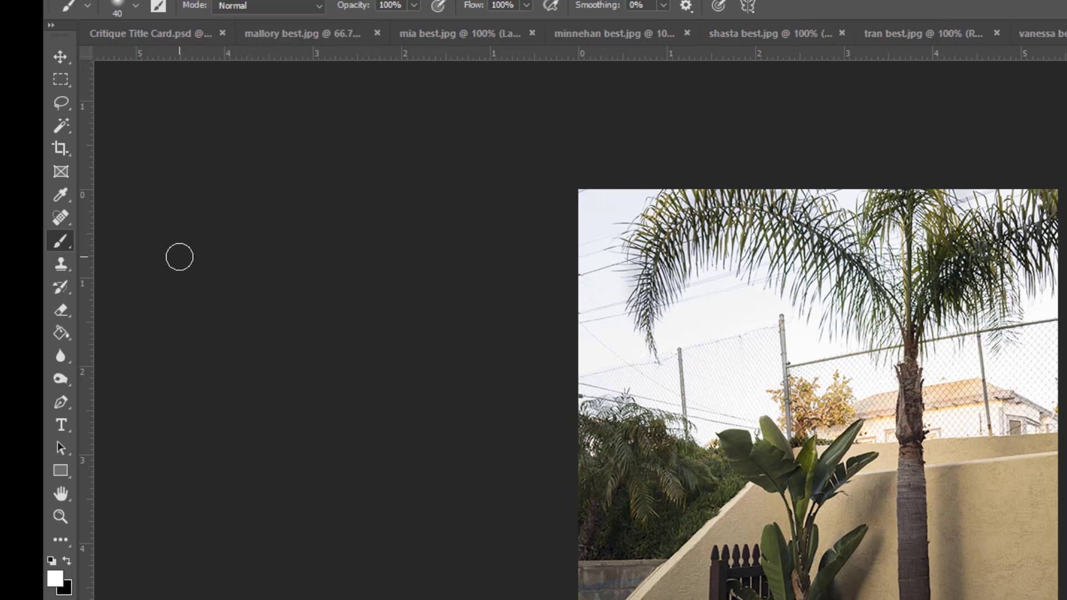
Step: Remove the dark power-line segments in the sky left of the palm fronds with the Spot Healing Brush
left_click(70, 223)
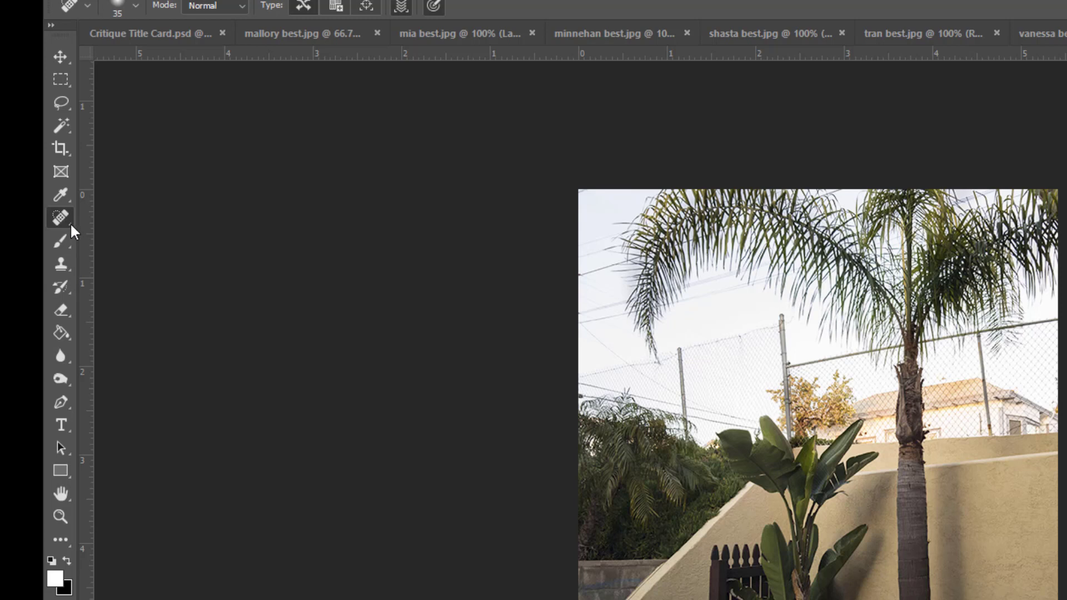
right_click(71, 224)
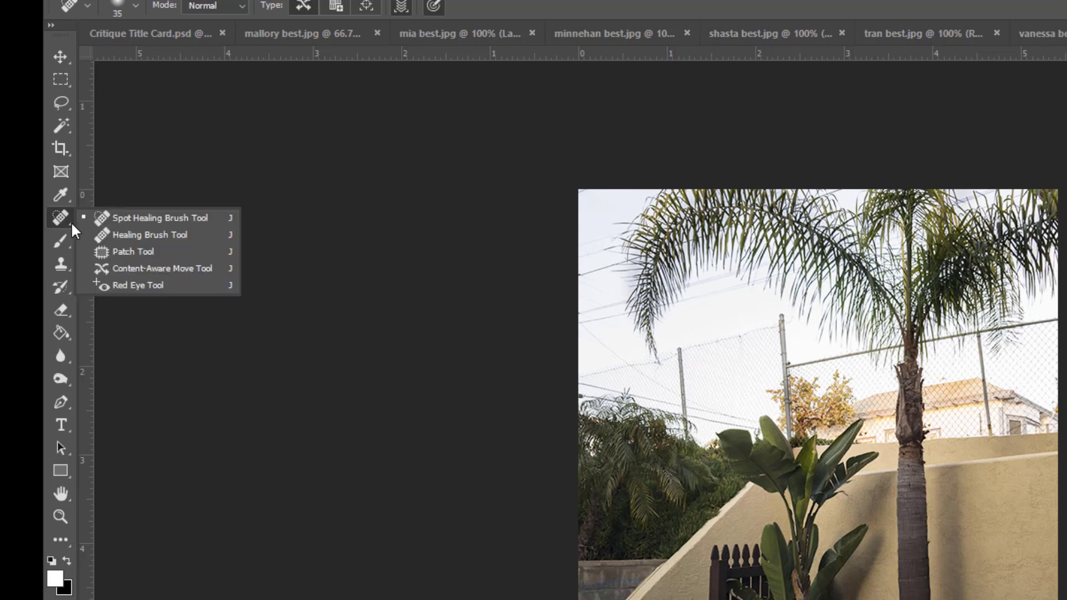
left_click(135, 219)
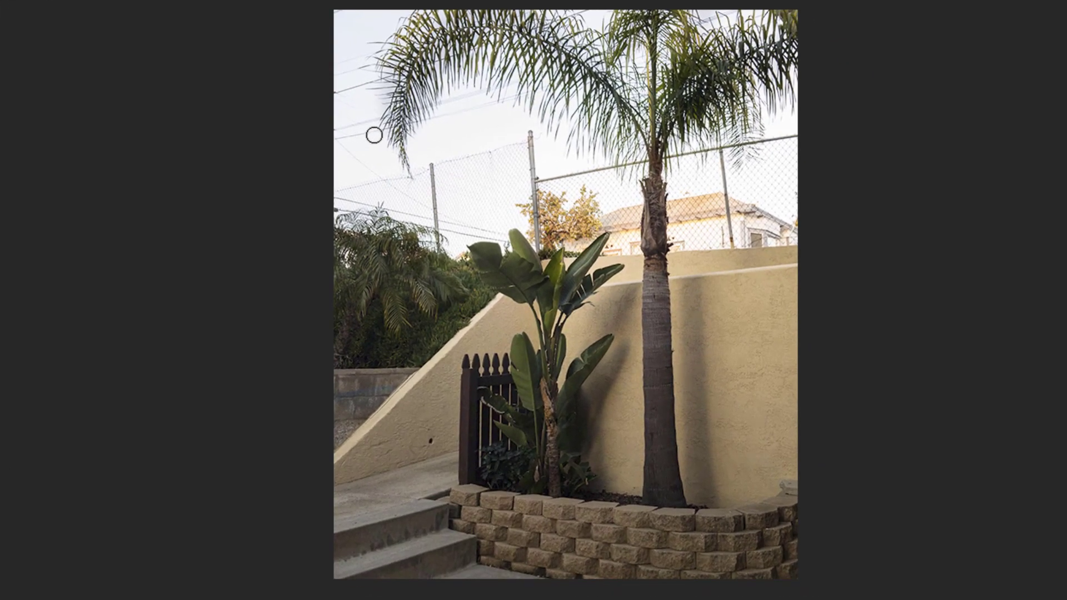
left_click_drag(367, 136, 313, 146)
left_click_drag(375, 120, 320, 139)
mouse_move(367, 81)
left_mouse_down()
mouse_move(328, 98)
mouse_move(368, 121)
mouse_move(307, 135)
left_mouse_up()
left_click_drag(358, 89, 328, 100)
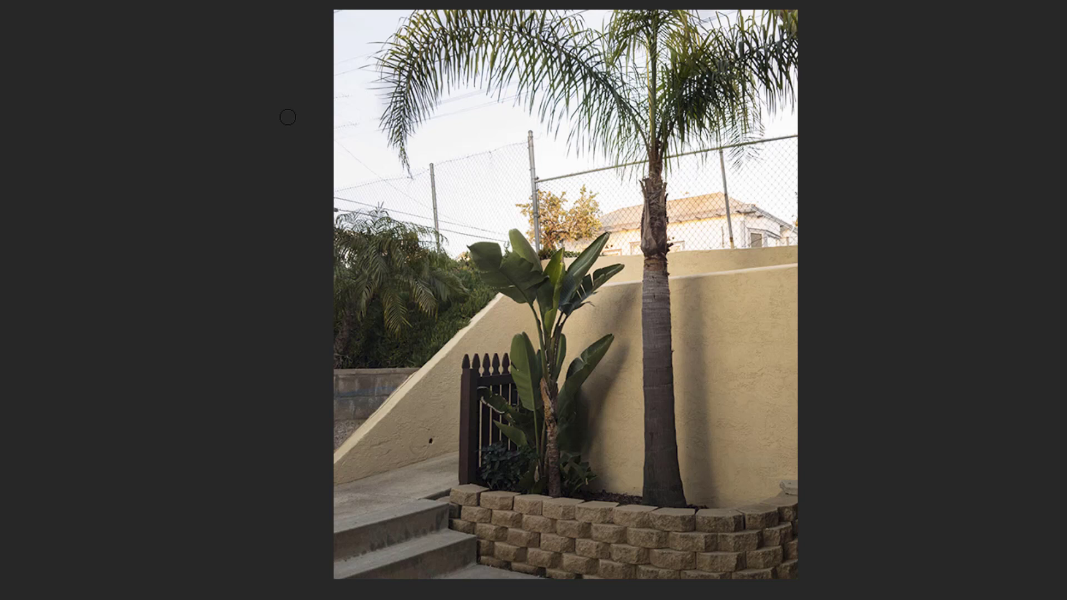